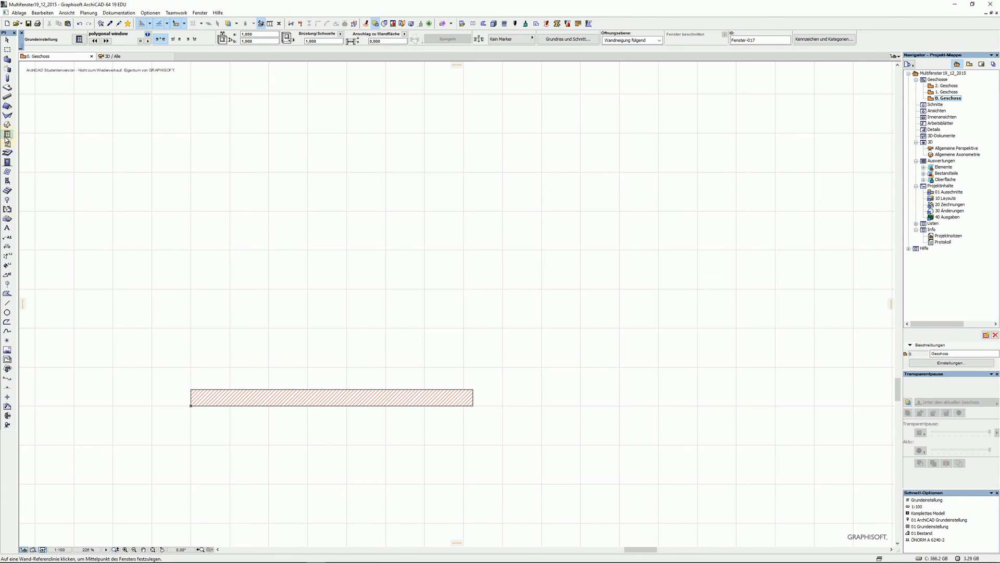
# Step: Place a polygonal window with its default settings near the middle of the horizontal wall
pyautogui.doubleClick(7, 136)
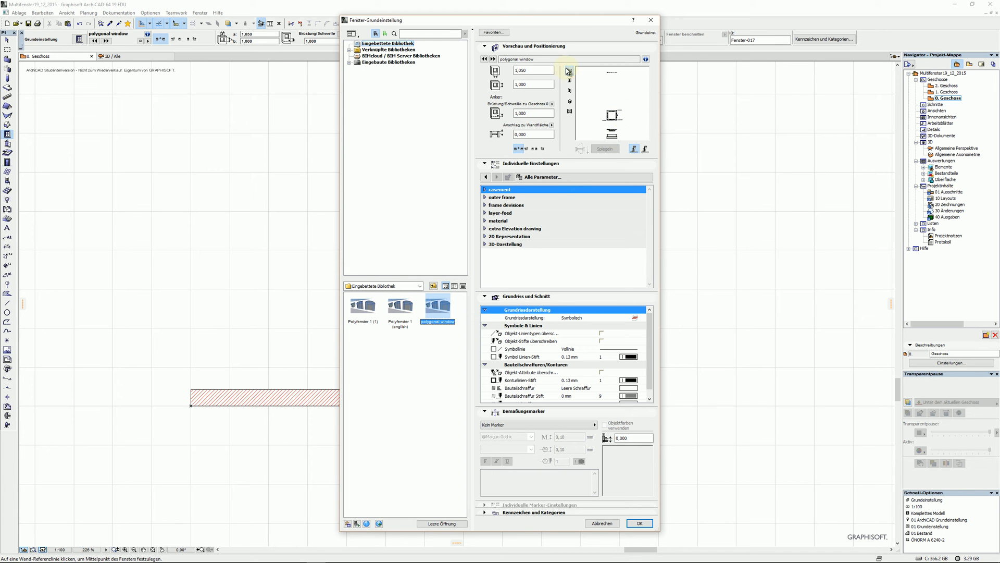
pyautogui.click(639, 522)
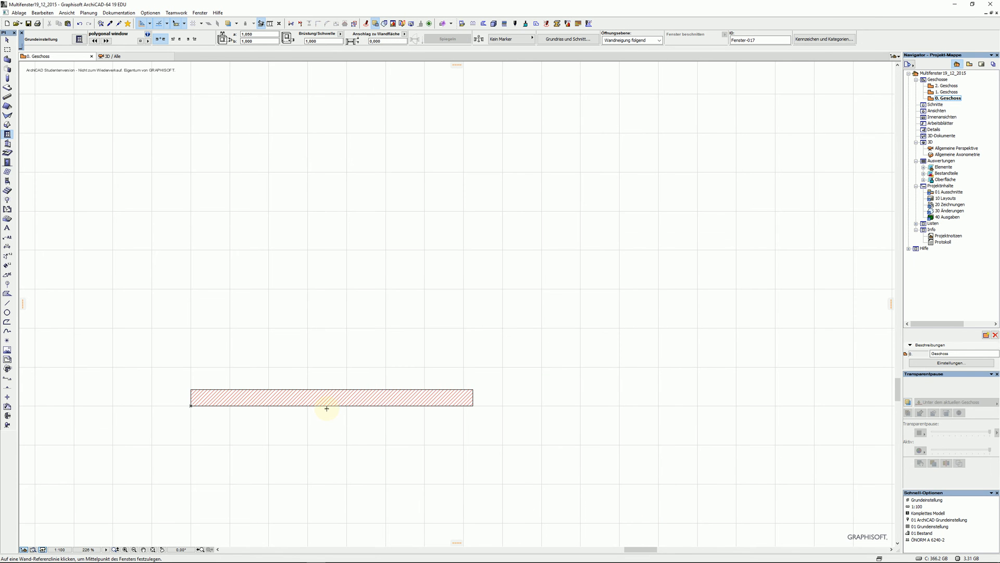
pyautogui.click(326, 408)
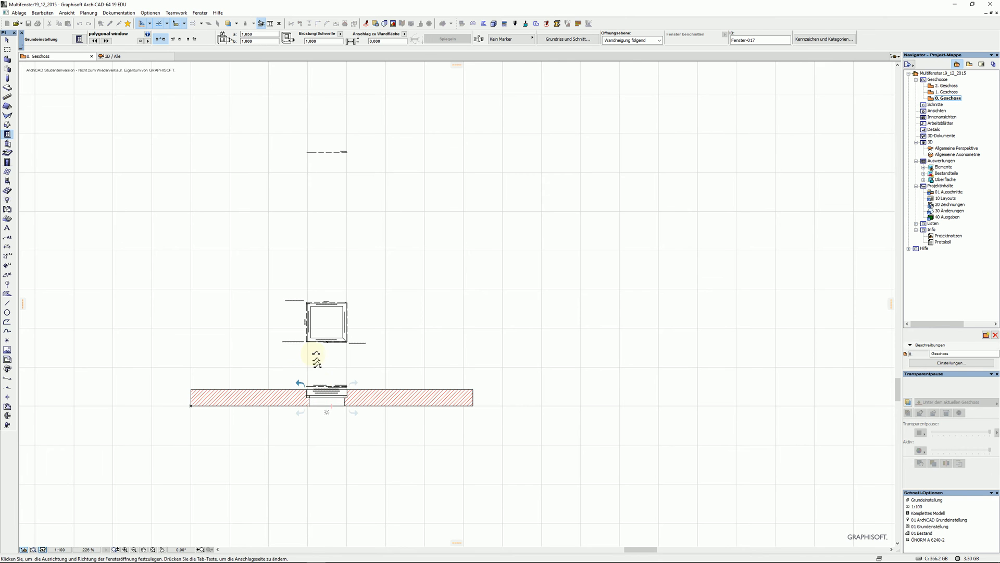
pyautogui.click(261, 312)
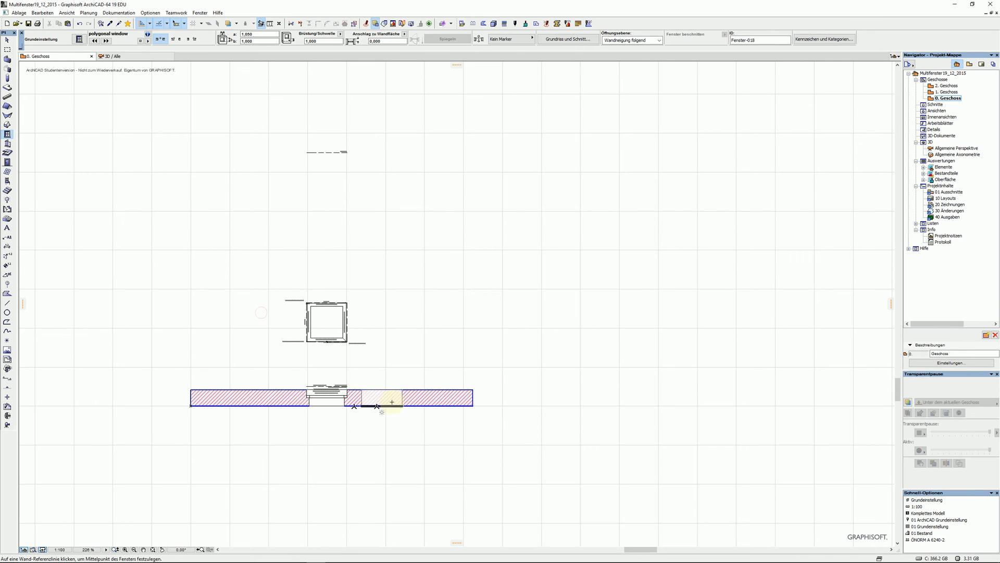
pyautogui.scroll(5, 353, 399)
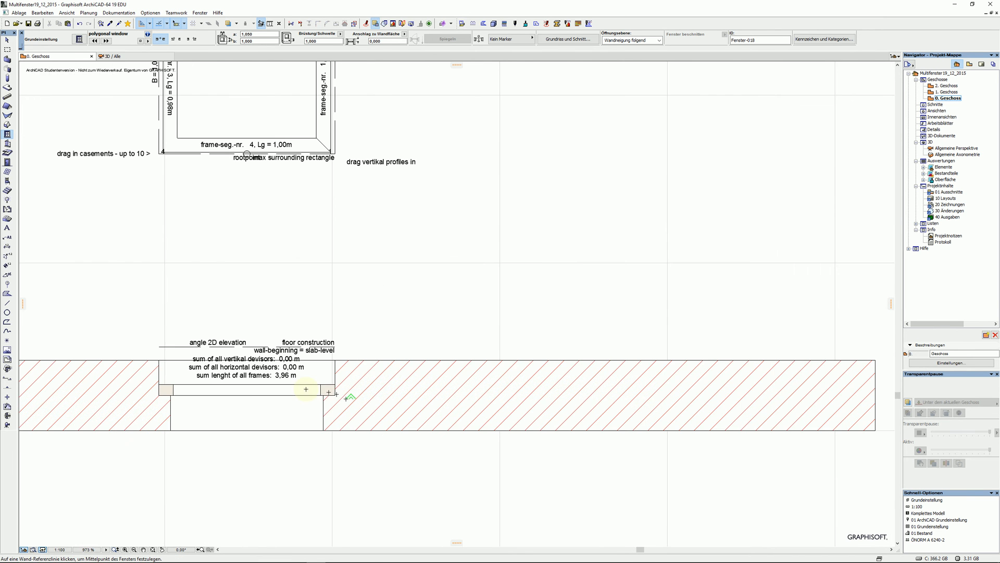
pyautogui.scroll(-5, 304, 399)
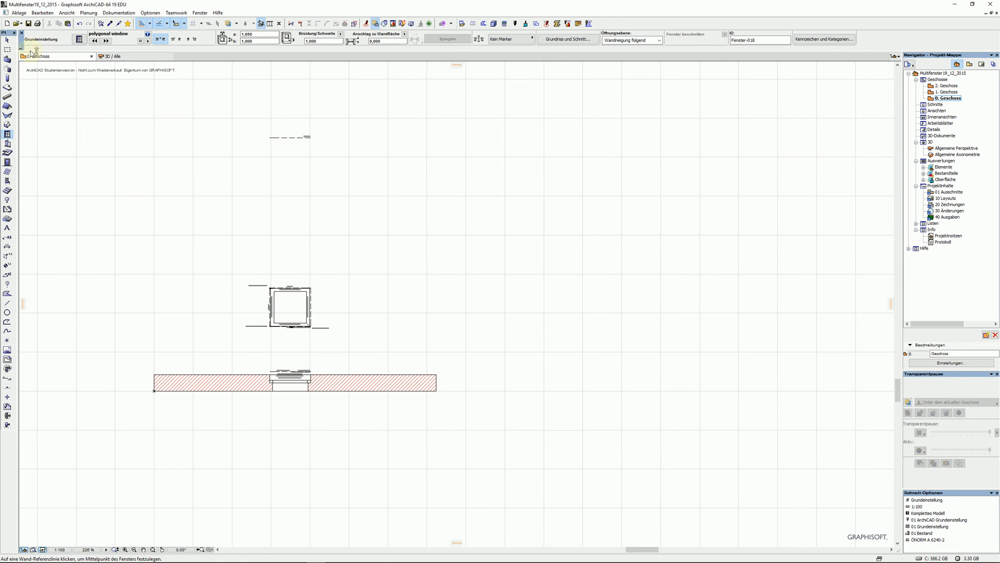
# Step: Change the wall's structure to the composite AW 25 HLZ with an outer insulation layer
pyautogui.click(7, 39)
pyautogui.click(363, 382)
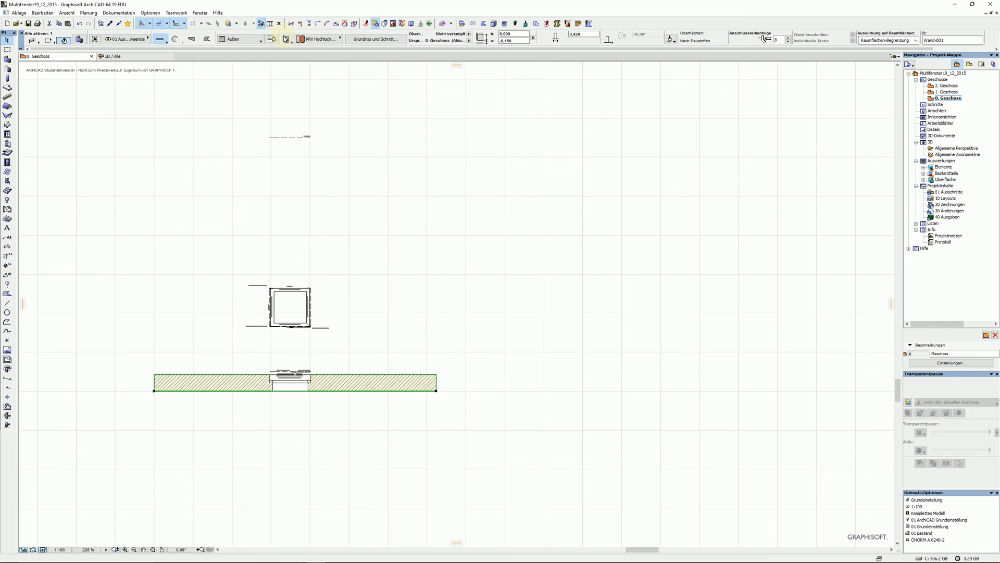
pyautogui.click(285, 39)
pyautogui.click(310, 40)
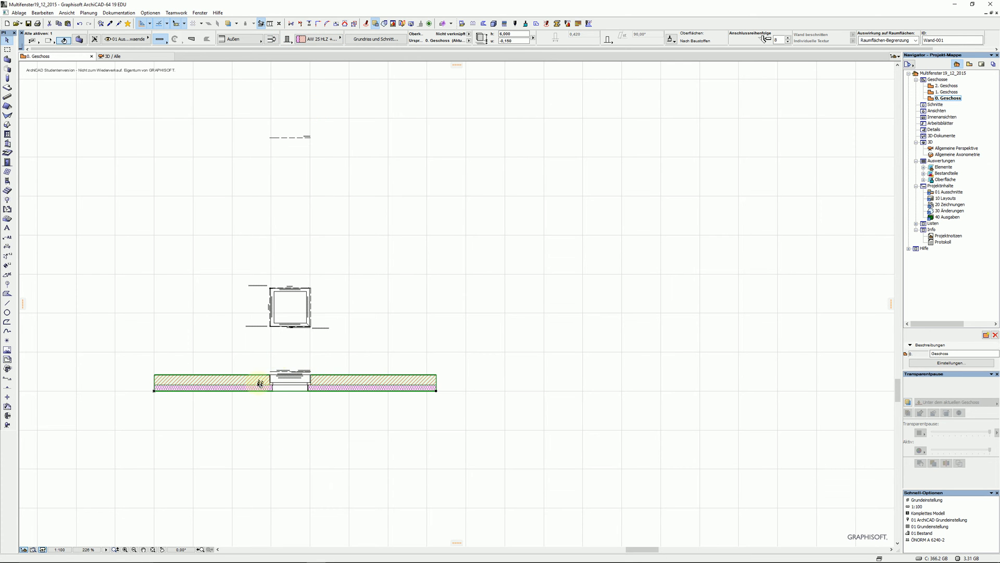
pyautogui.scroll(7, 276, 383)
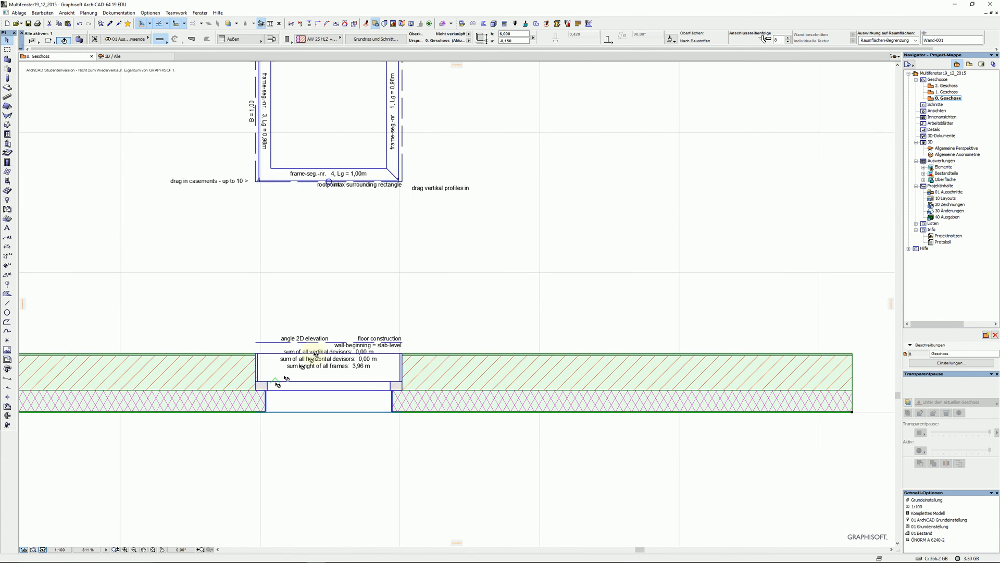
pyautogui.click(363, 323)
# Step: Select the window and enlarge its max surrounding rectangle to about 2.21 m wide and 2.16 m high
pyautogui.scroll(-4, 400, 364)
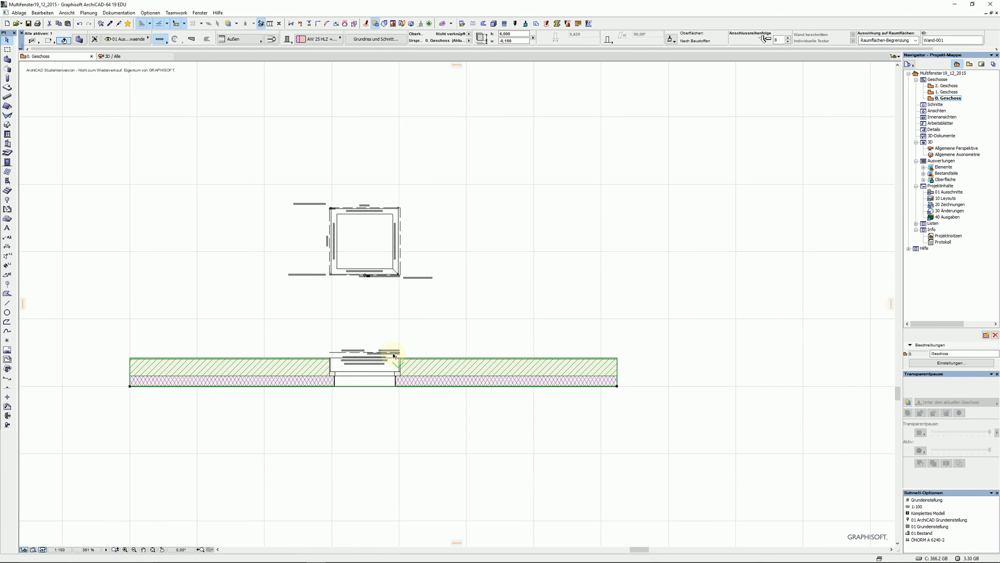
pyautogui.scroll(2, 397, 353)
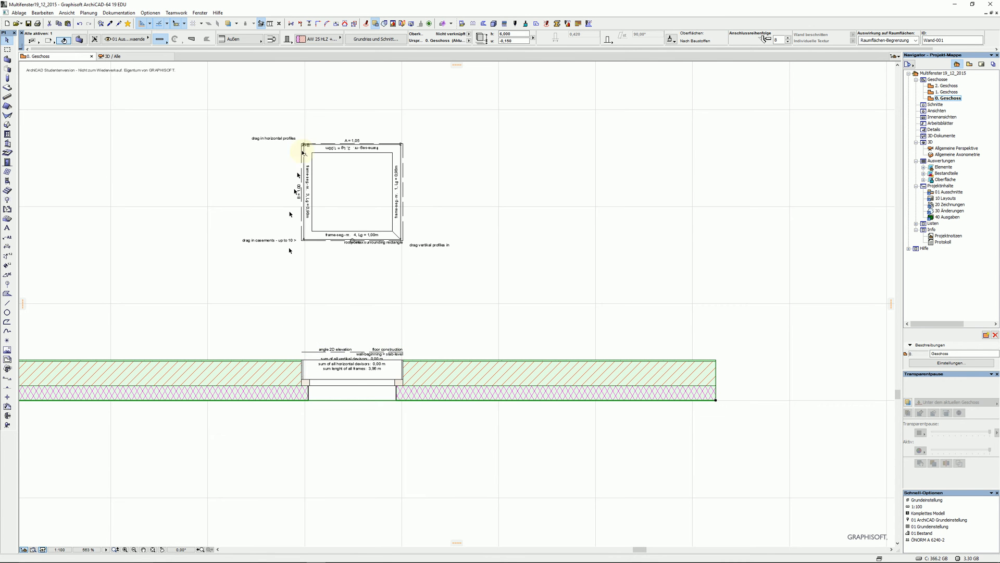
pyautogui.click(305, 145)
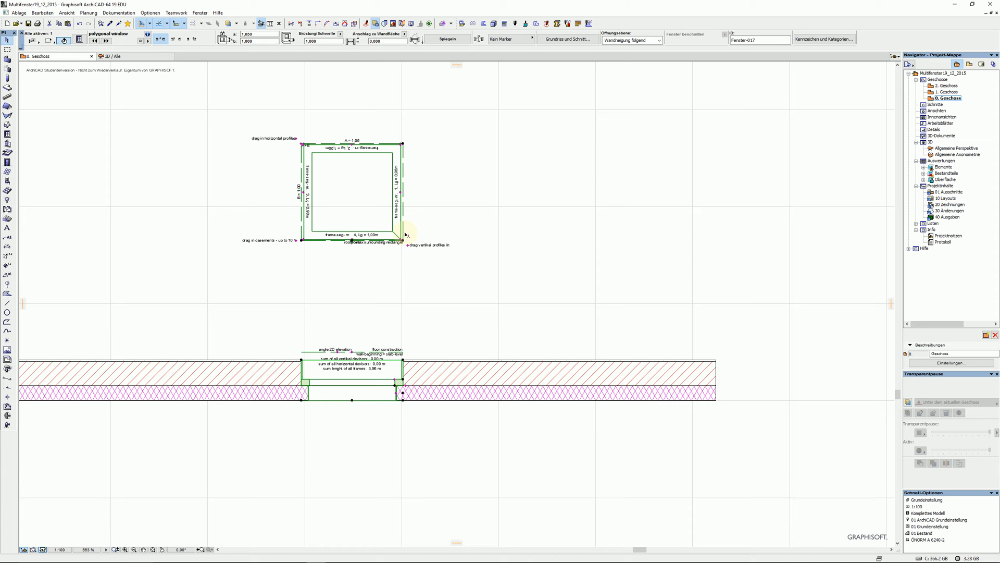
pyautogui.click(301, 143)
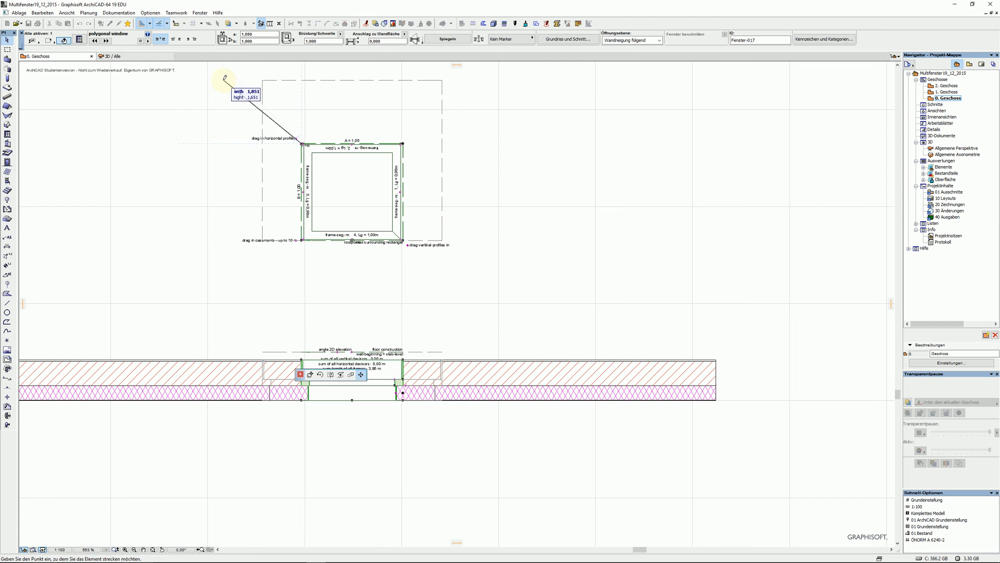
pyautogui.moveTo(223, 85); pyautogui.dragTo(253, 262, button='middle')
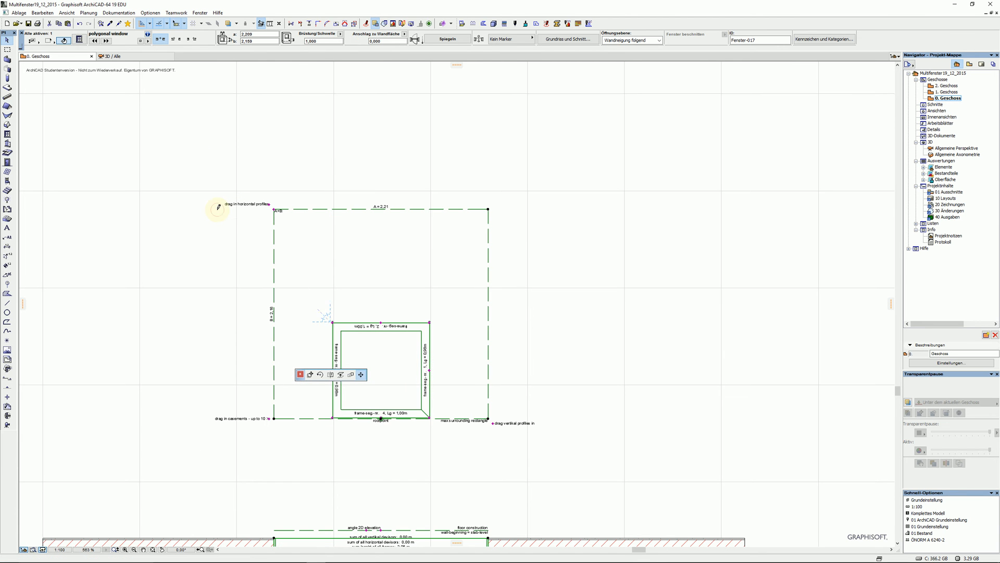
pyautogui.press('Escape')
# Step: Move the frame's upper-right corner onto the surrounding rectangle's right side and the upper-left corner onto the rectangle's upper-left corner
pyautogui.scroll(-4, 379, 403)
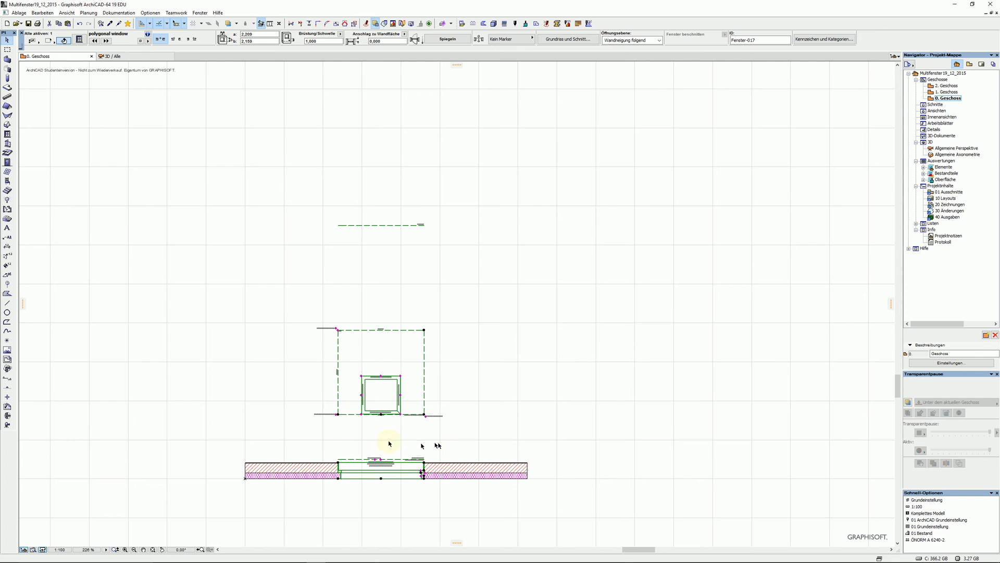
pyautogui.scroll(8, 354, 421)
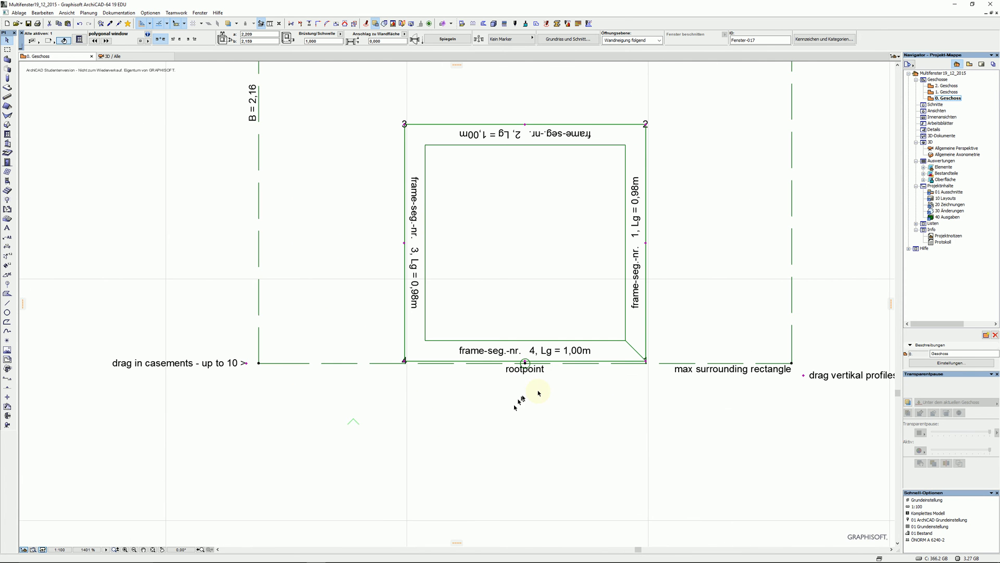
pyautogui.moveTo(672, 401); pyautogui.dragTo(447, 404, button='middle')
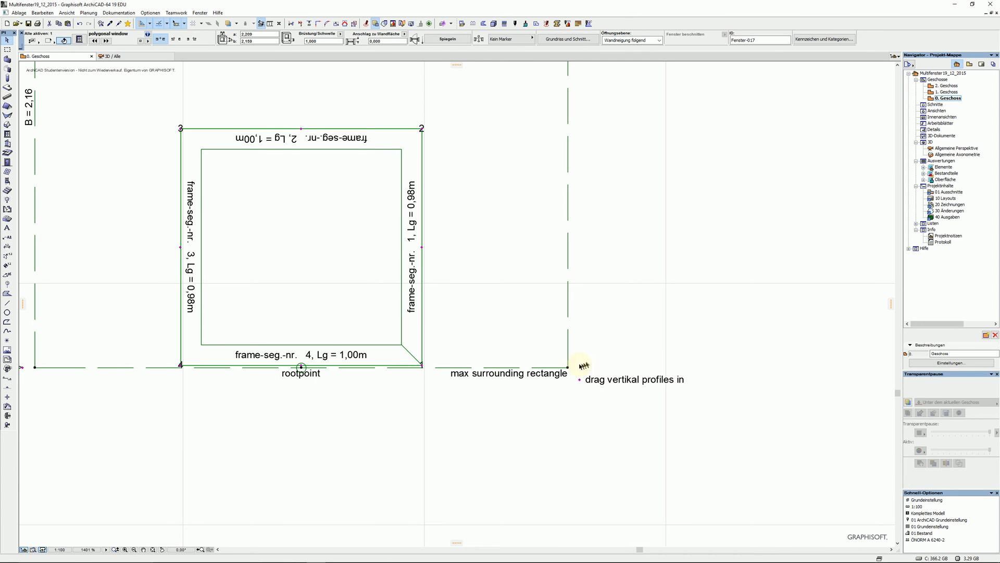
pyautogui.scroll(-3, 607, 417)
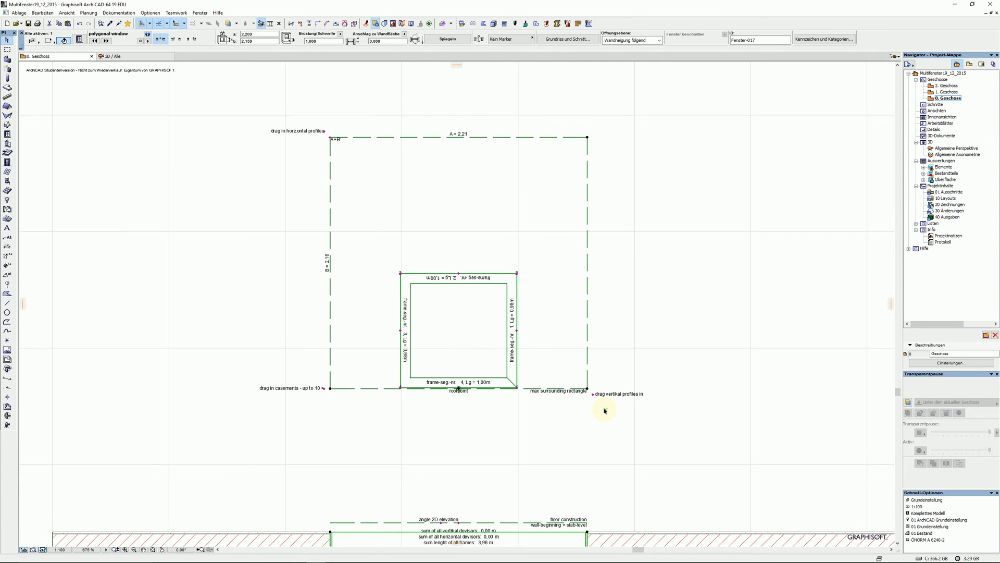
pyautogui.click(518, 273)
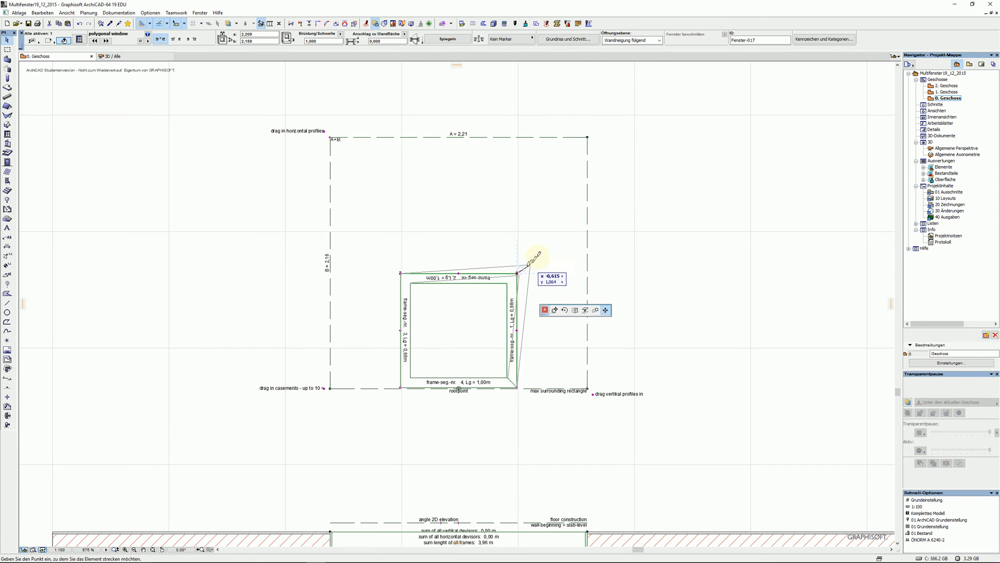
pyautogui.click(588, 207)
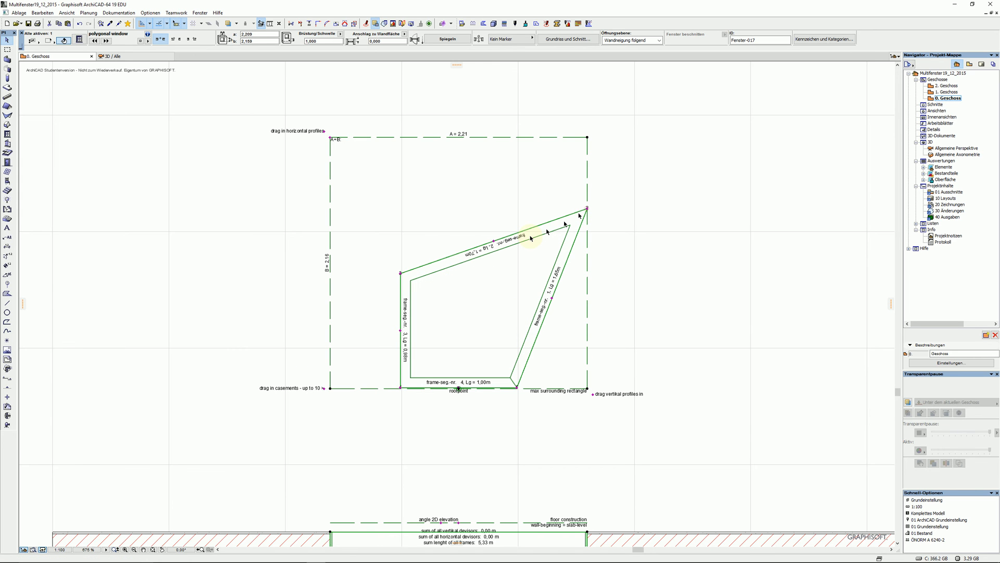
pyautogui.click(400, 273)
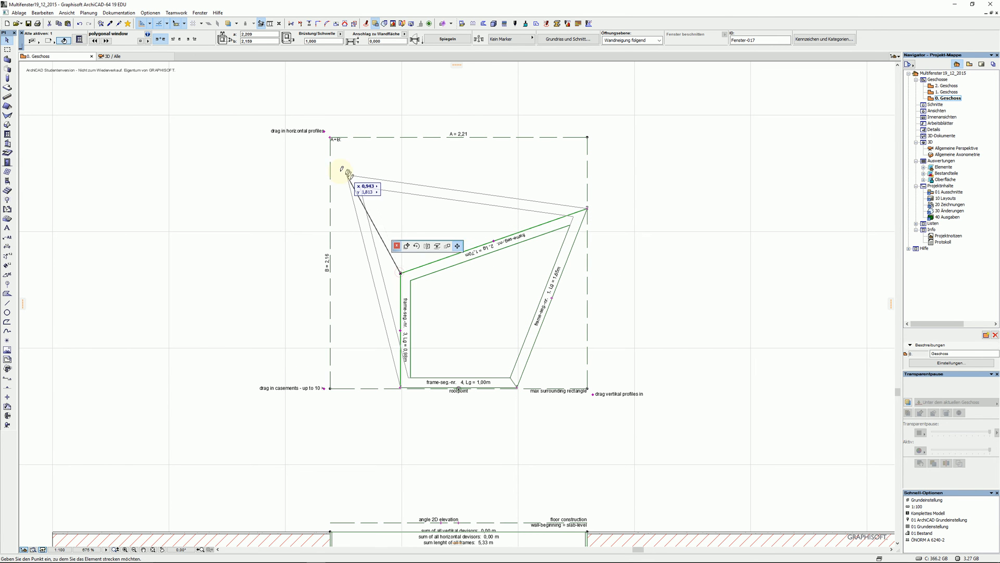
pyautogui.click(329, 138)
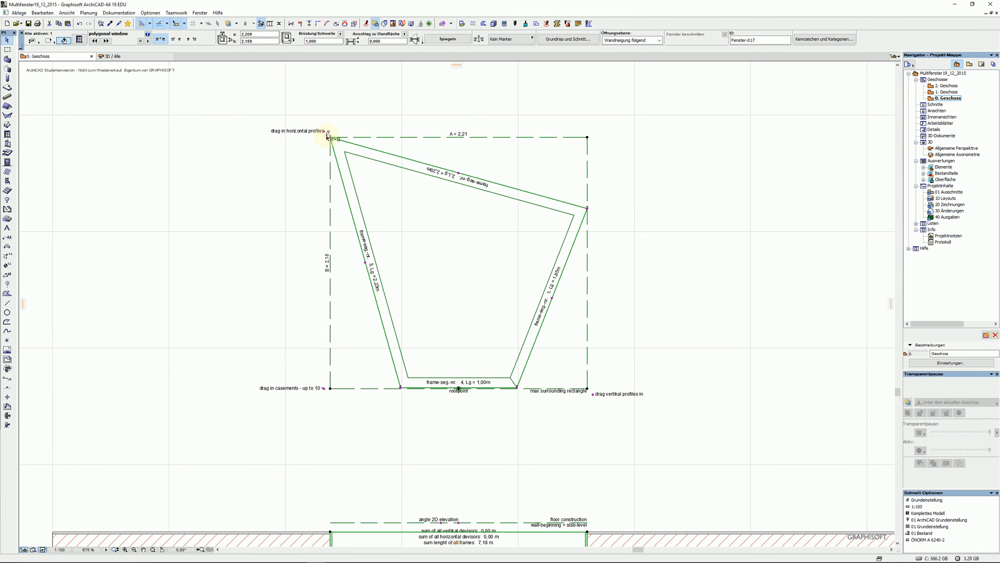
# Step: Insert frame corners on the surrounding rectangle's left and top sides, and shift the lower-left base corner outward along the base line
pyautogui.click(366, 264)
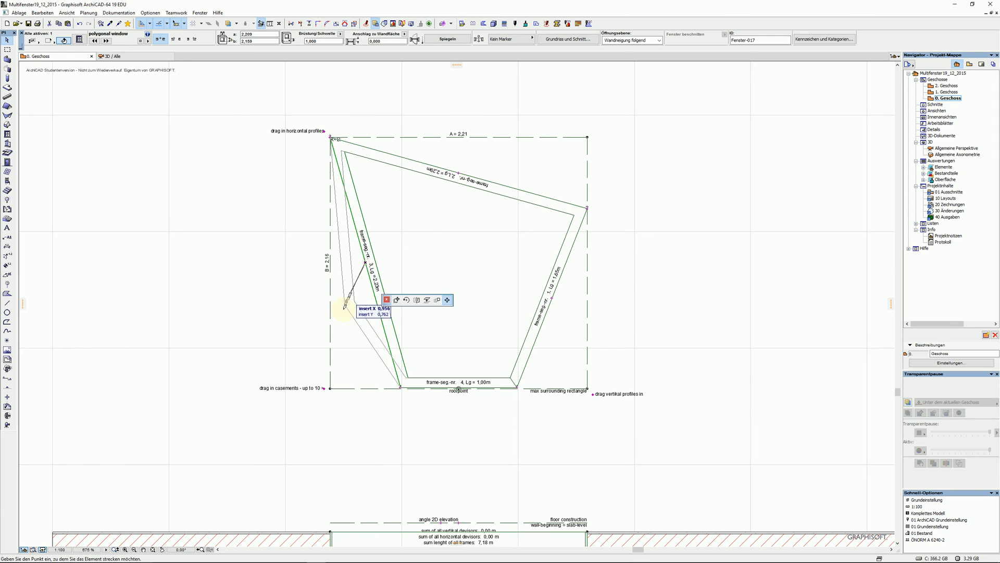
pyautogui.click(331, 321)
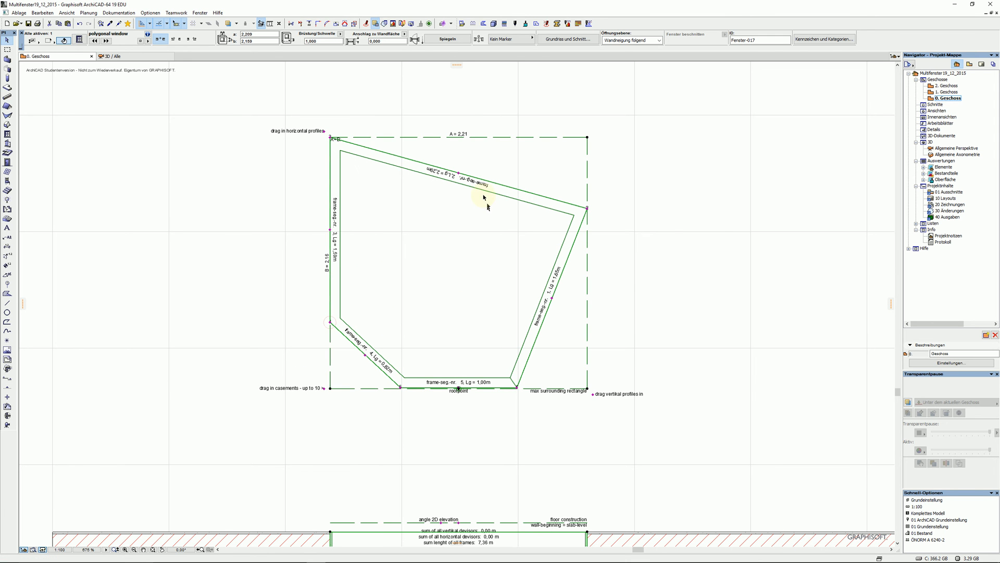
pyautogui.click(461, 175)
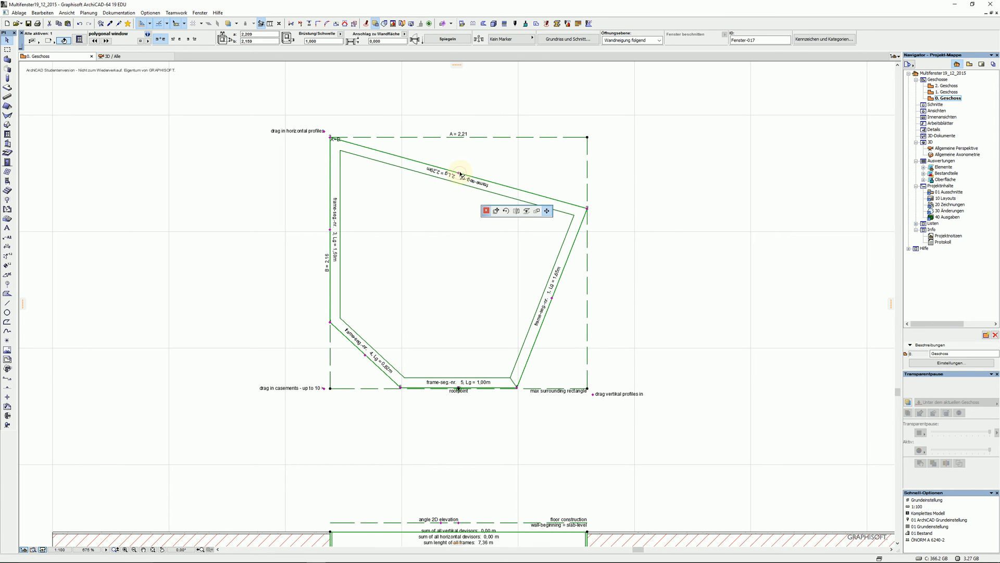
pyautogui.click(485, 135)
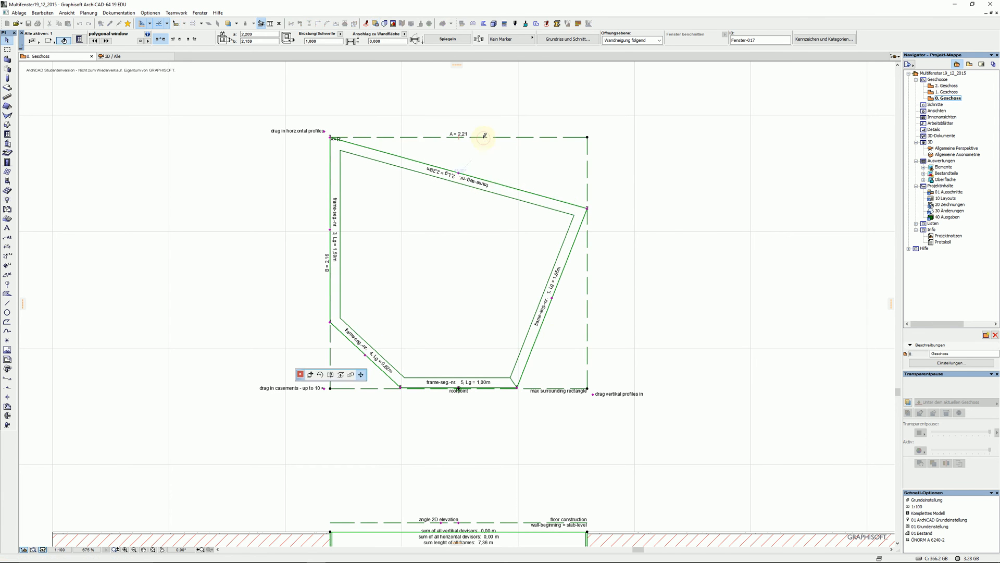
pyautogui.click(402, 389)
pyautogui.click(369, 388)
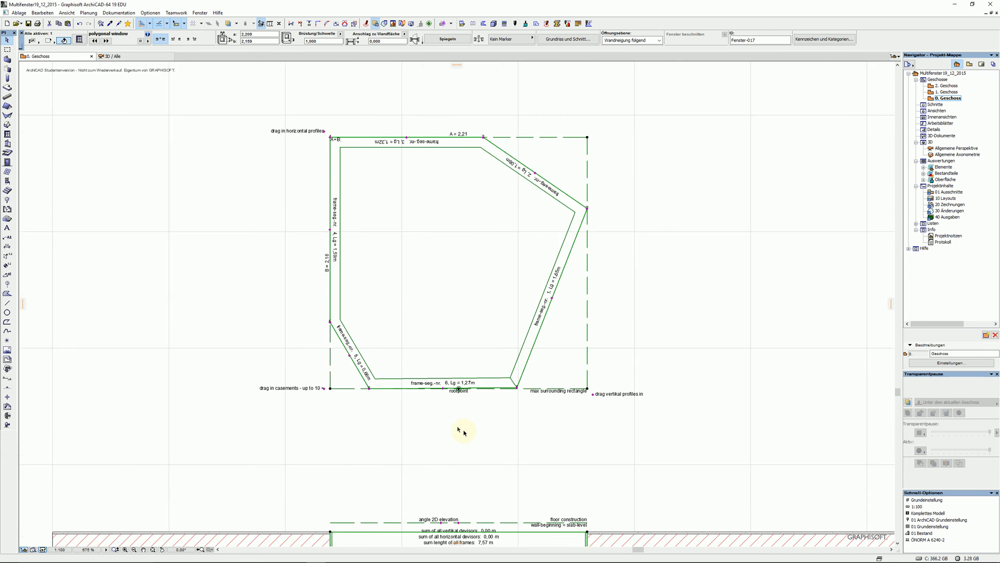
pyautogui.scroll(-3, 464, 433)
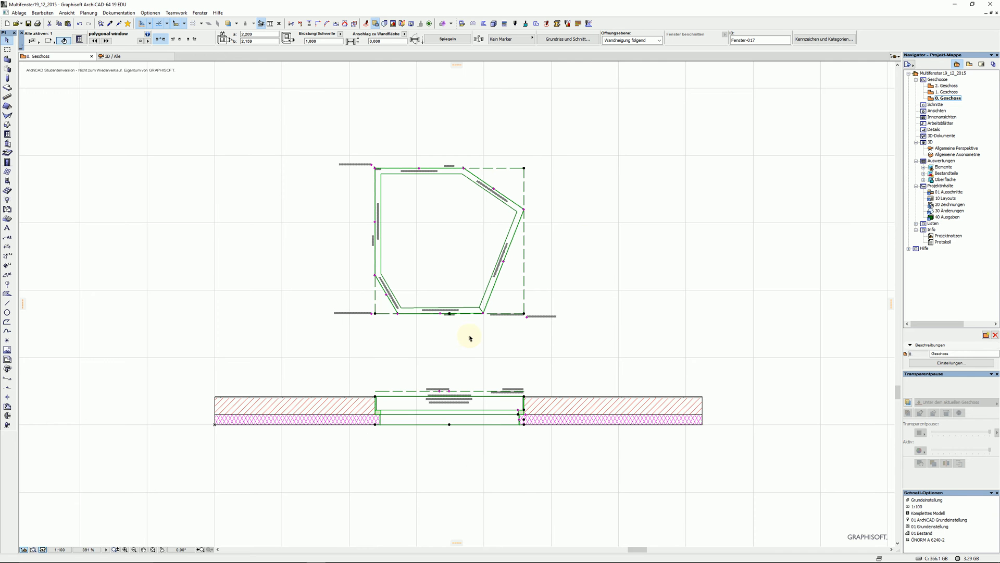
pyautogui.scroll(5, 471, 335)
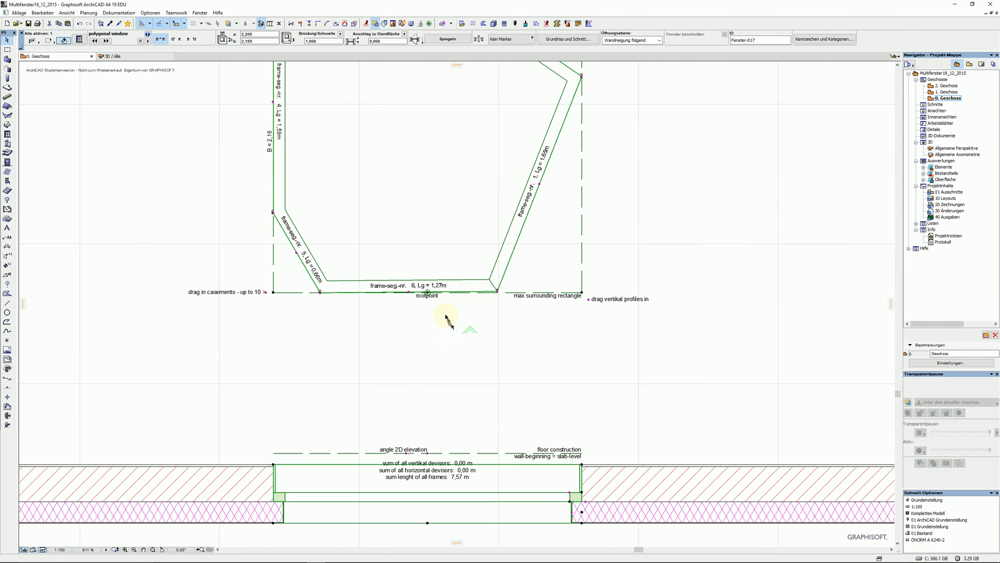
pyautogui.click(427, 294)
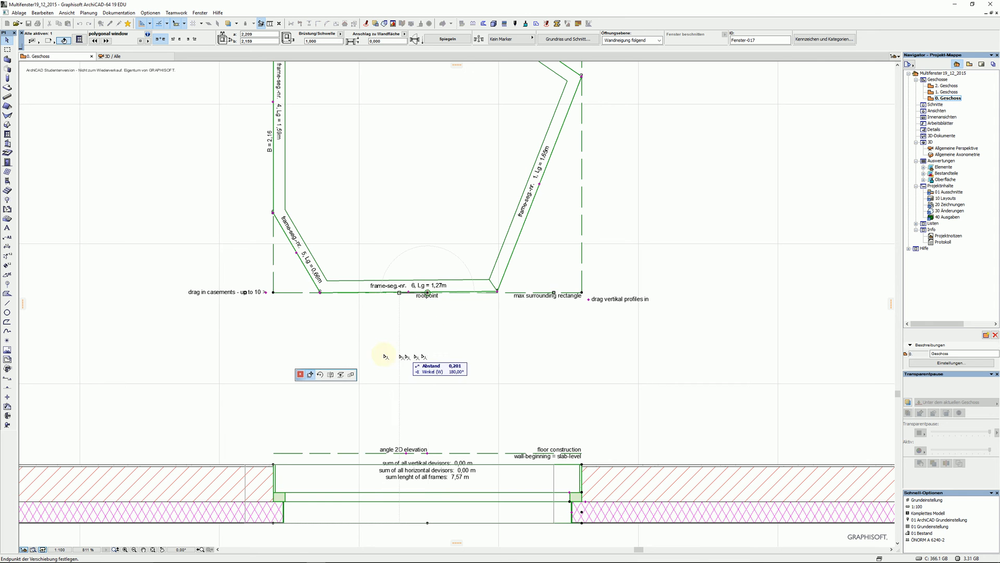
pyautogui.click(428, 294)
# Step: Move frame corner 1 at the lower right slightly outward and down onto the surrounding rectangle's base line
pyautogui.scroll(8, 437, 330)
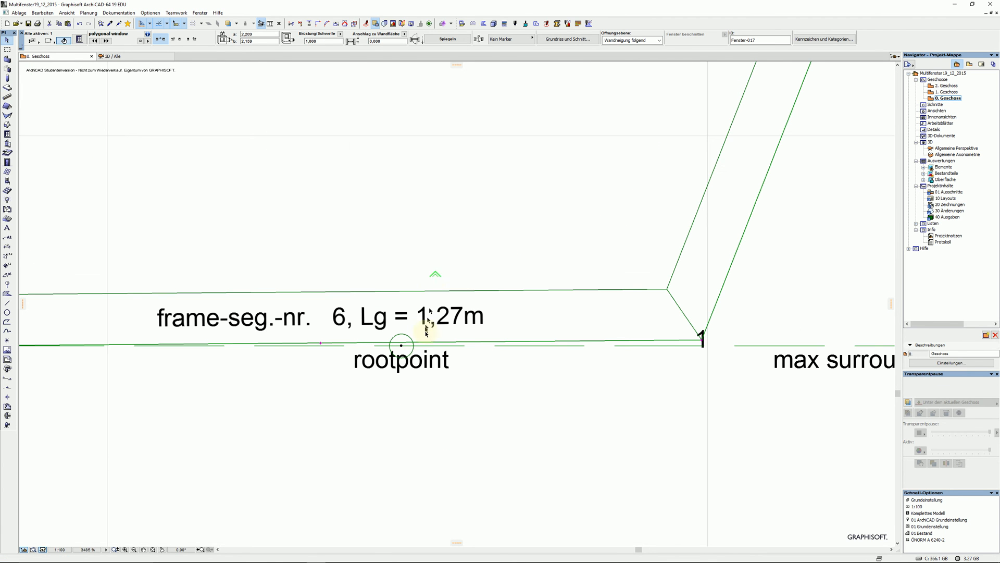
pyautogui.scroll(-7, 384, 388)
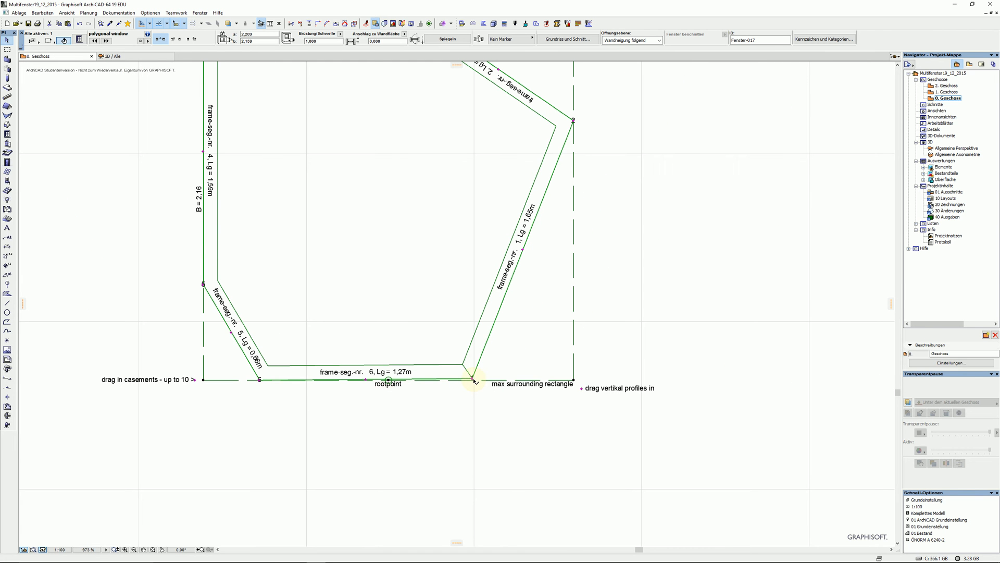
pyautogui.click(473, 379)
pyautogui.click(481, 384)
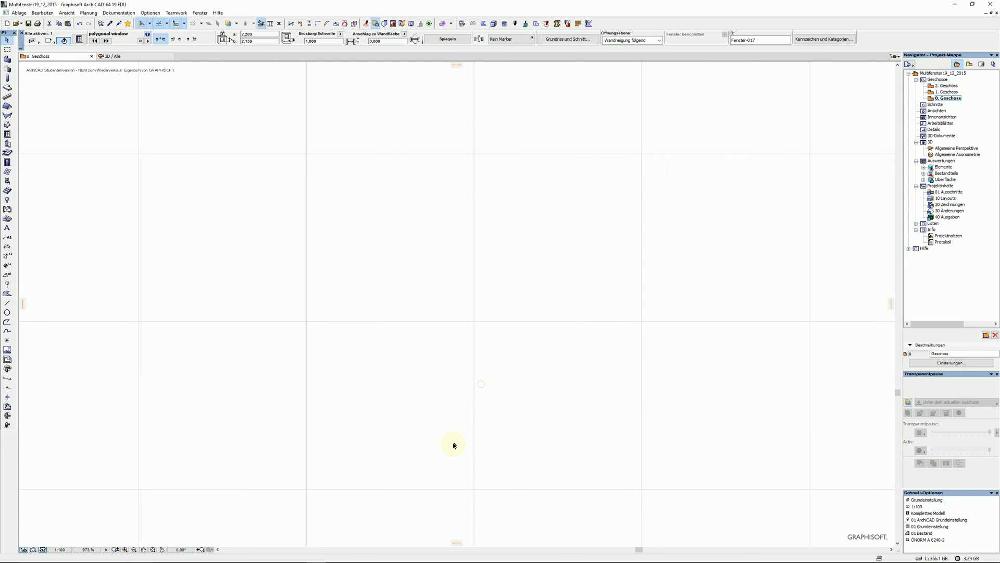
pyautogui.scroll(-5, 430, 408)
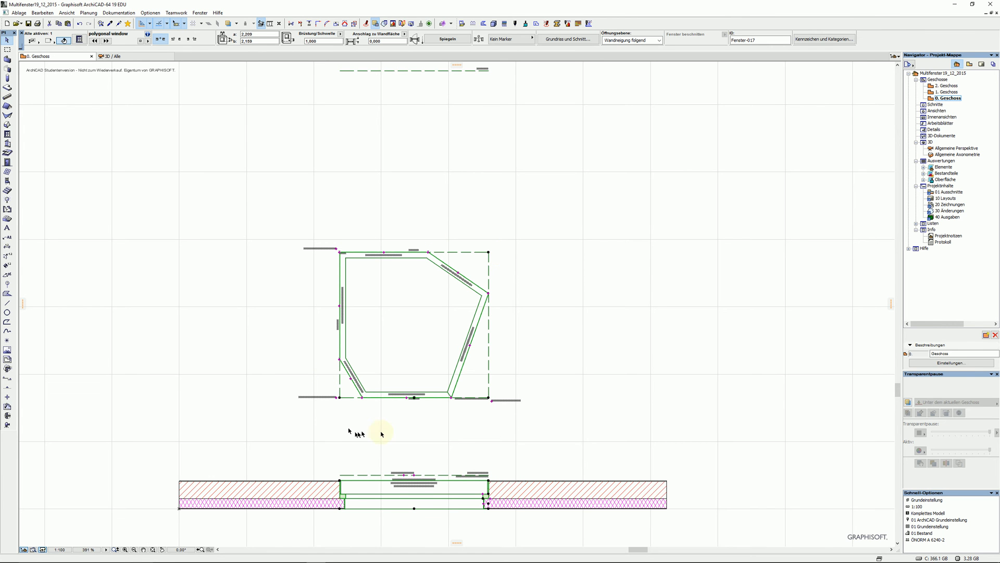
pyautogui.scroll(-1, 435, 500)
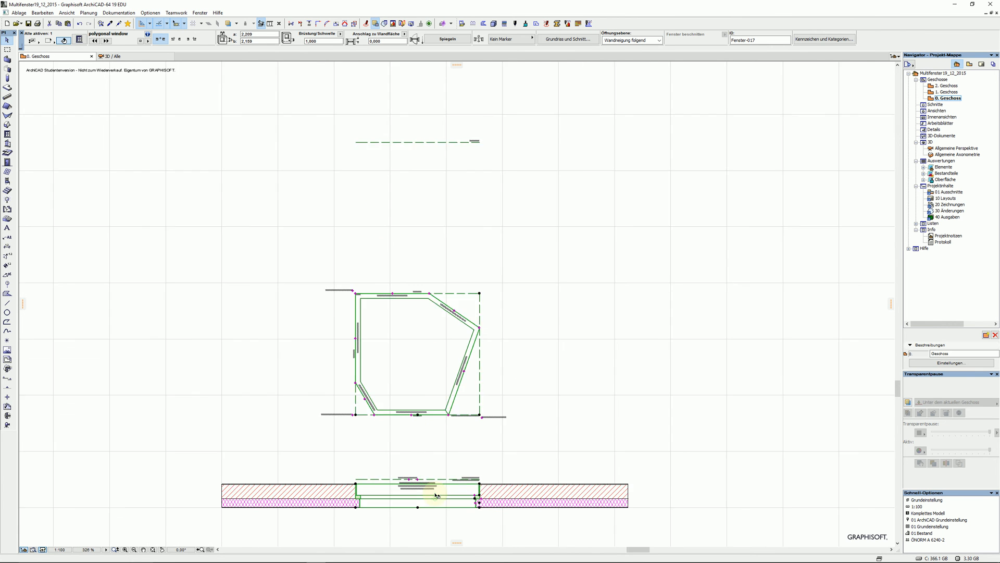
# Step: Enlarge the window's max surrounding rectangle to about 2.41 m wide and 4.49 m high
pyautogui.scroll(1, 435, 494)
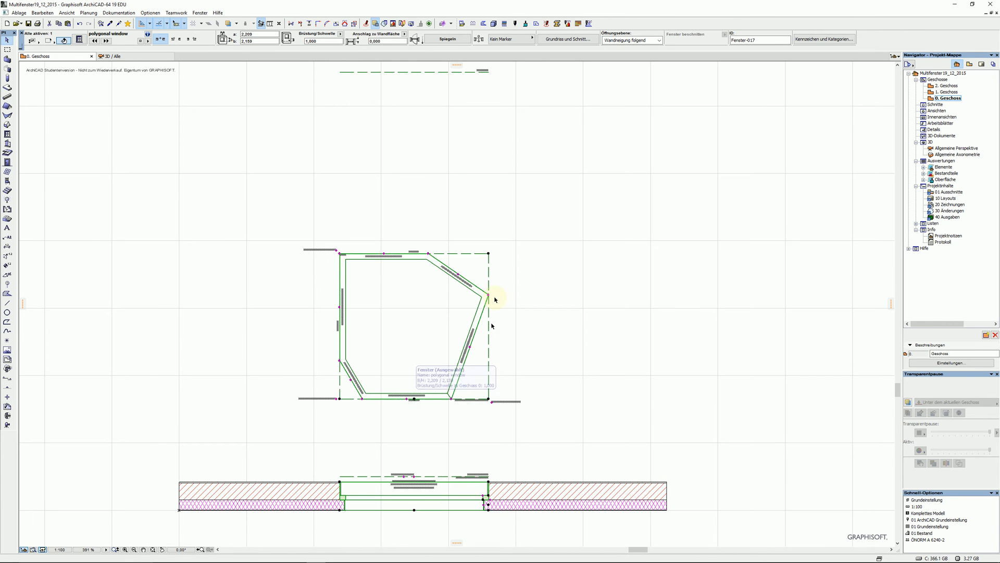
pyautogui.click(339, 254)
pyautogui.click(333, 97)
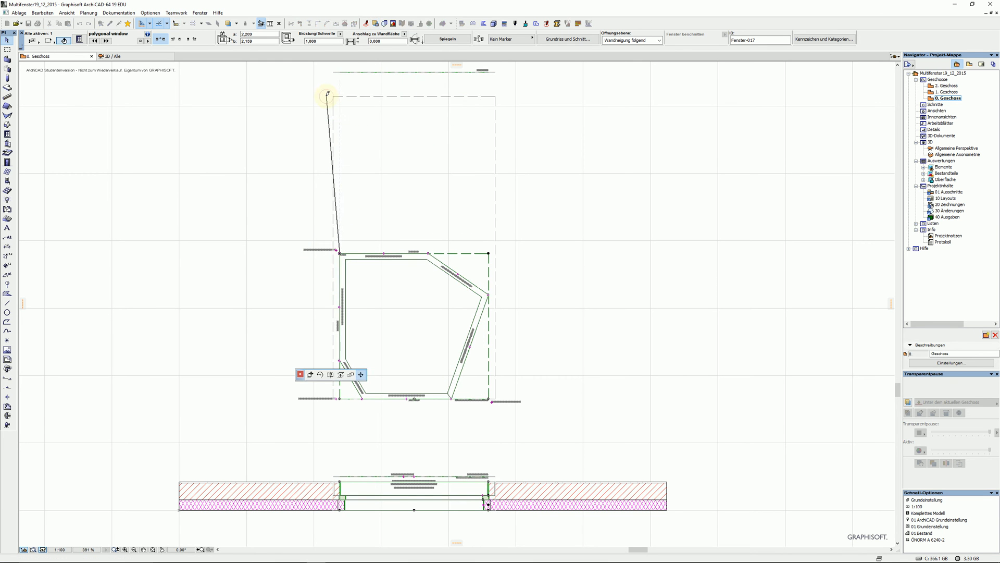
# Step: Move the frame's upper-left corner to just below the rectangle's upper-left corner and the upper middle corner onto its upper-right corner
pyautogui.click(339, 253)
pyautogui.click(333, 121)
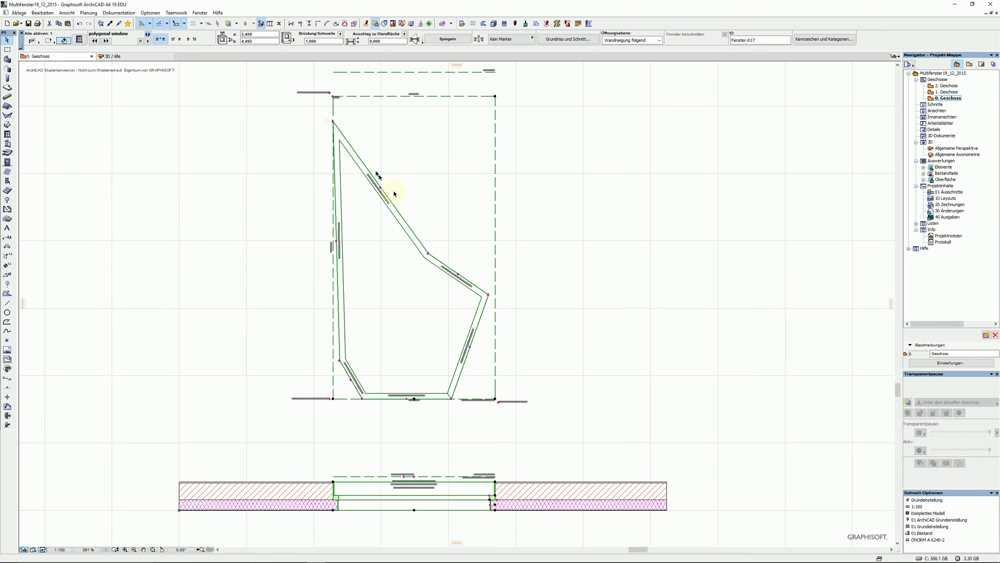
pyautogui.click(427, 253)
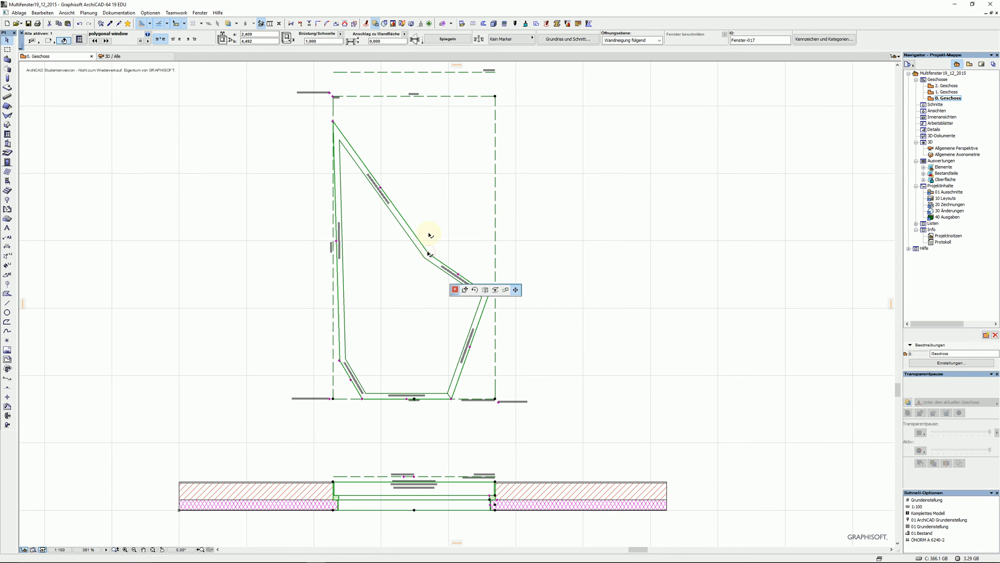
pyautogui.click(495, 96)
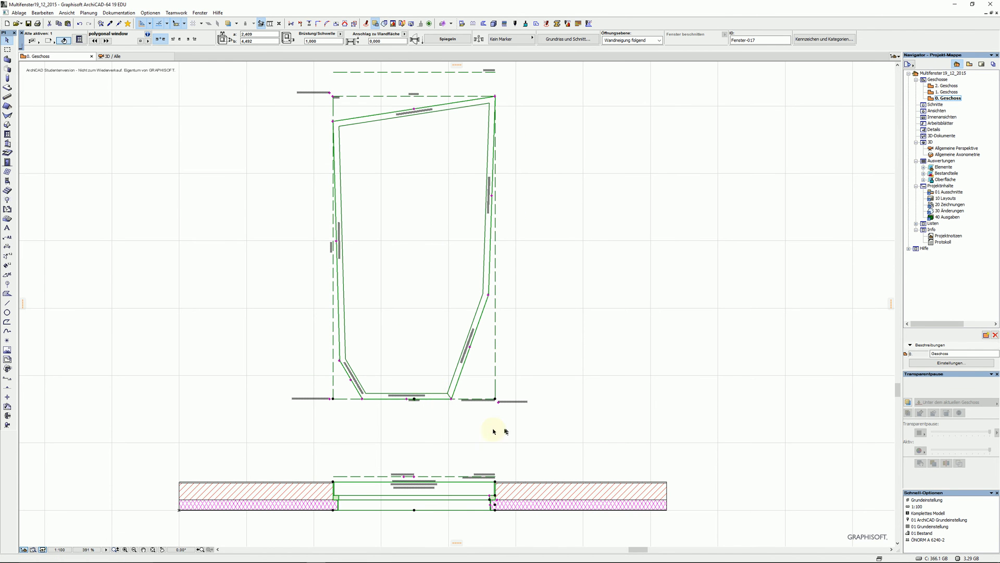
# Step: Bring a vertical profile into the frame near the base segment's right end and shorten its upper end to the sloped top frame
pyautogui.scroll(5, 494, 431)
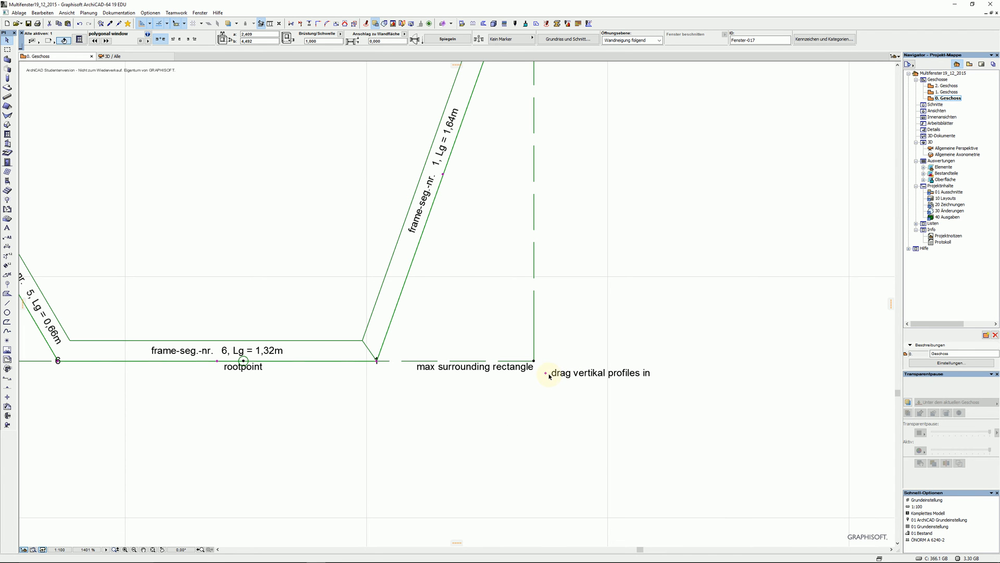
pyautogui.click(546, 373)
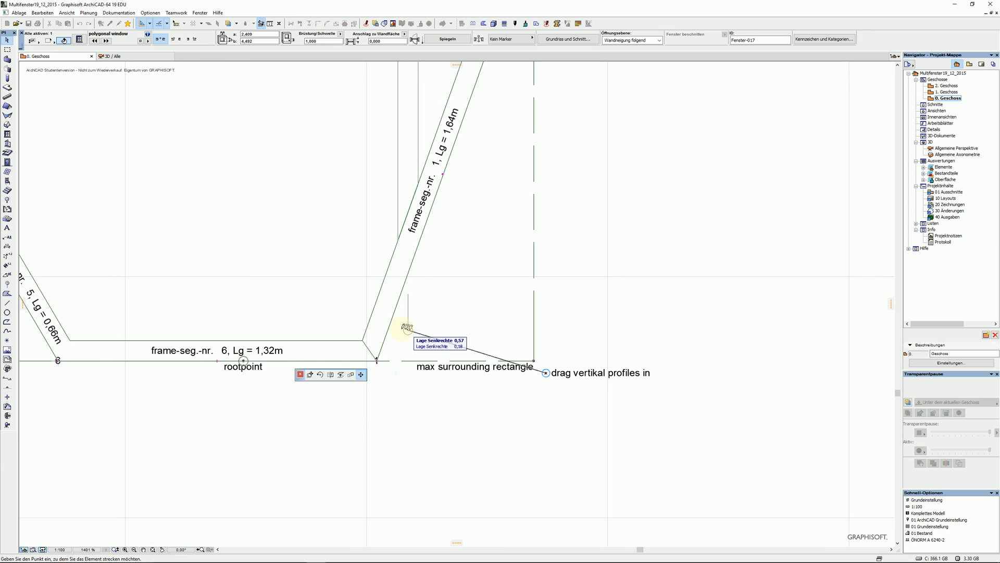
pyautogui.scroll(-6, 373, 327)
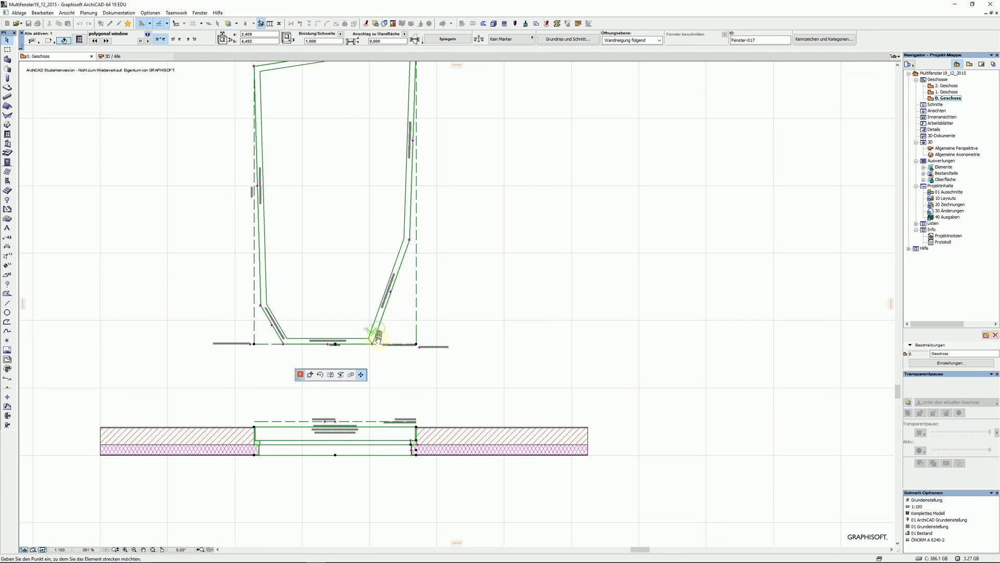
pyautogui.moveTo(379, 335); pyautogui.dragTo(368, 395, button='middle')
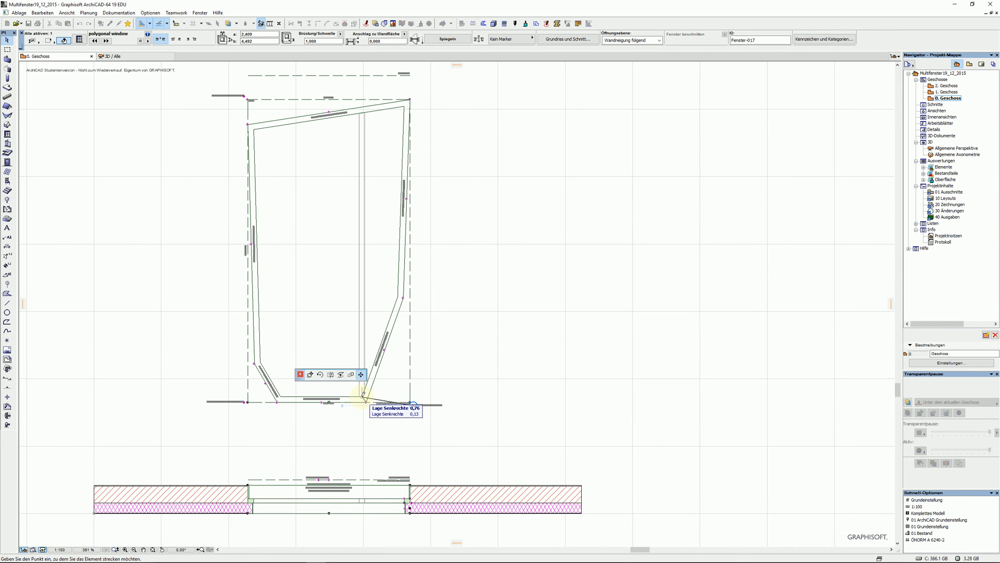
pyautogui.click(361, 399)
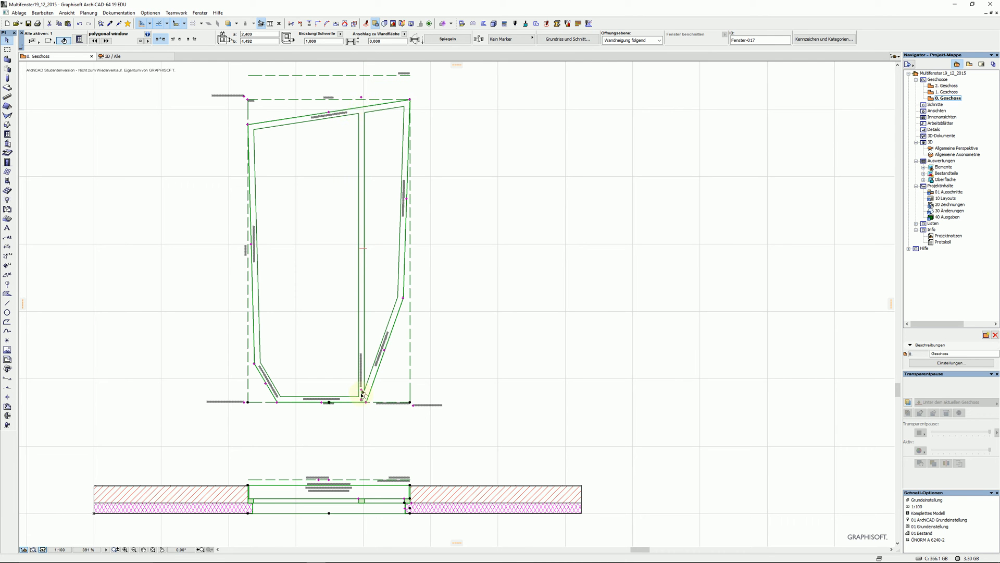
pyautogui.click(361, 98)
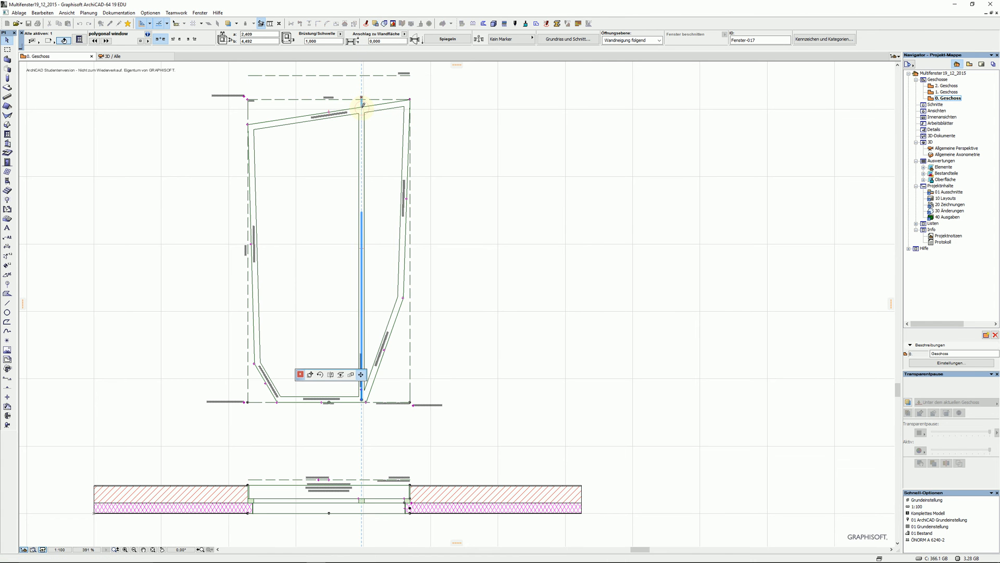
pyautogui.click(361, 107)
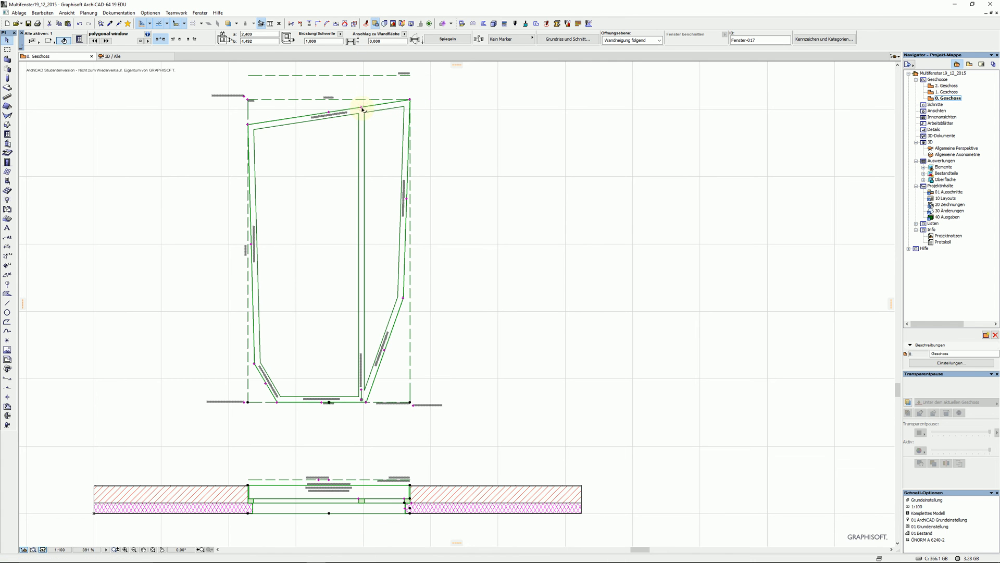
# Step: Add a second vertical profile near the base segment's left end and shorten its upper end to the sloped top frame
pyautogui.click(410, 404)
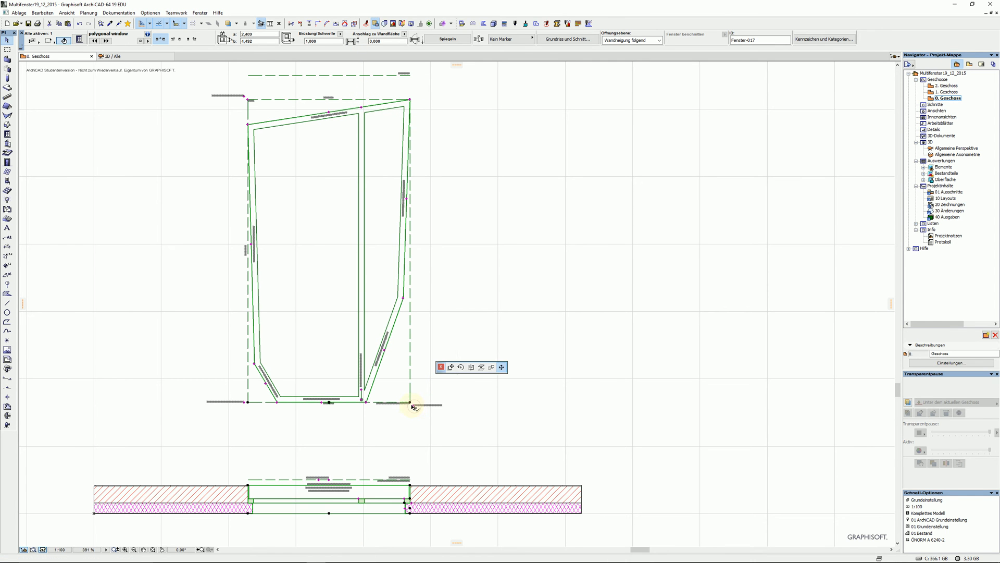
pyautogui.click(283, 400)
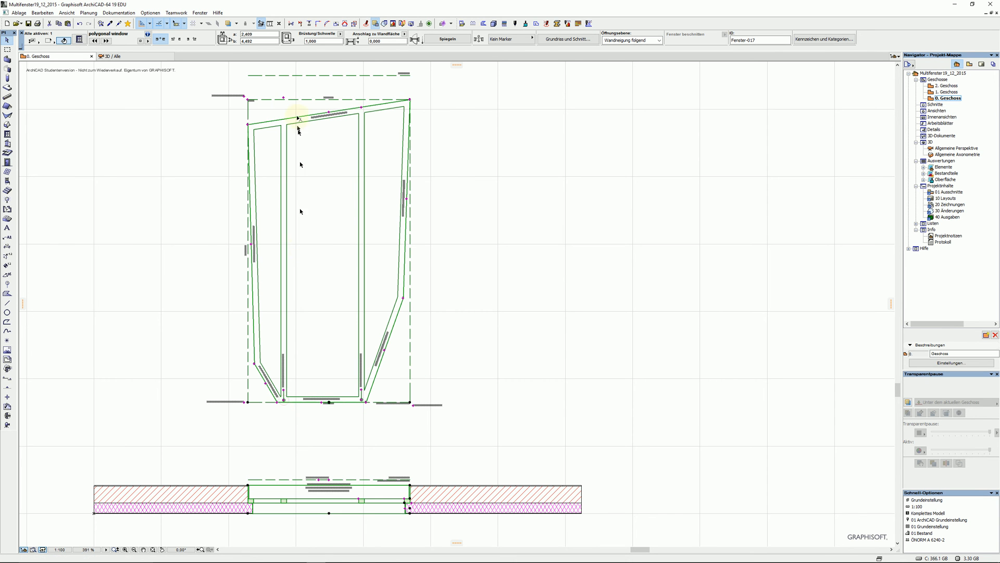
pyautogui.click(284, 100)
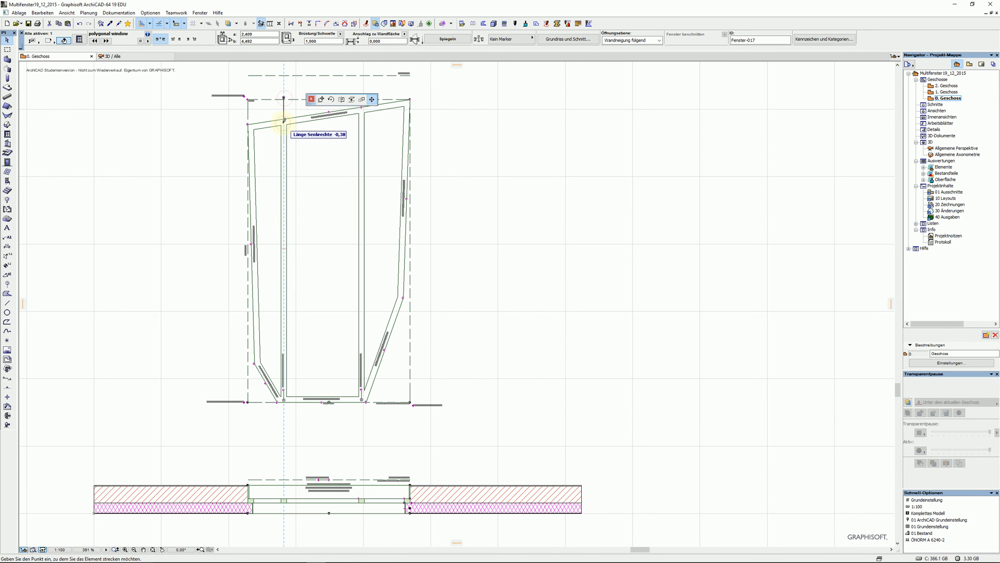
pyautogui.click(283, 124)
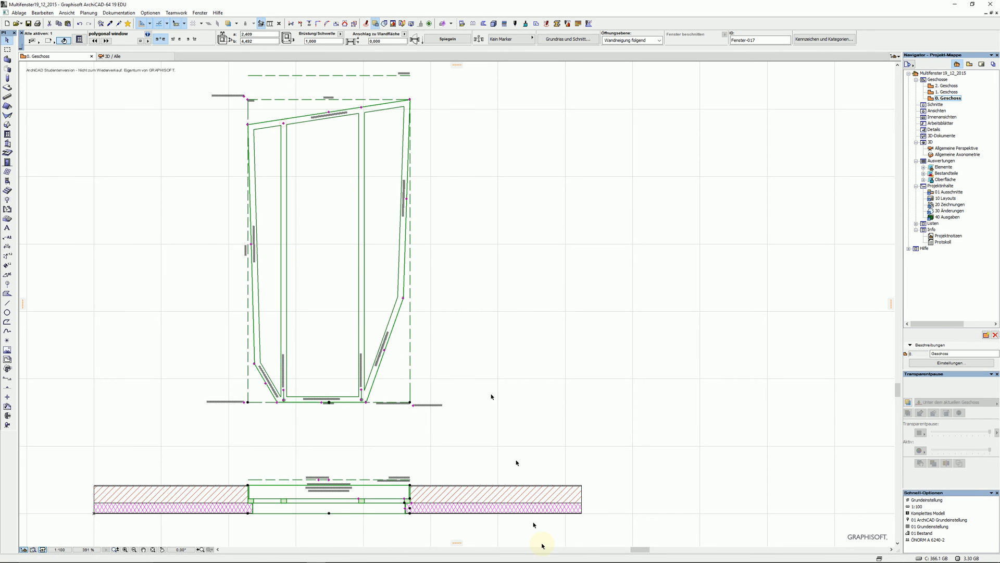
# Step: Add a third vertical profile starting on the right-hand profile, tilt it to 45°, and shorten its far end to the right frame side
pyautogui.click(412, 404)
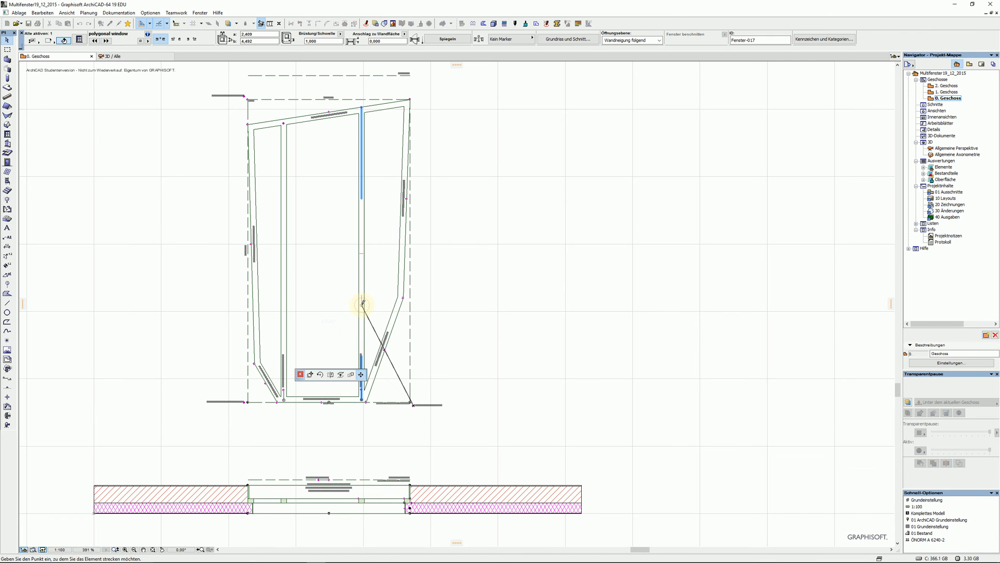
pyautogui.click(363, 303)
pyautogui.click(361, 295)
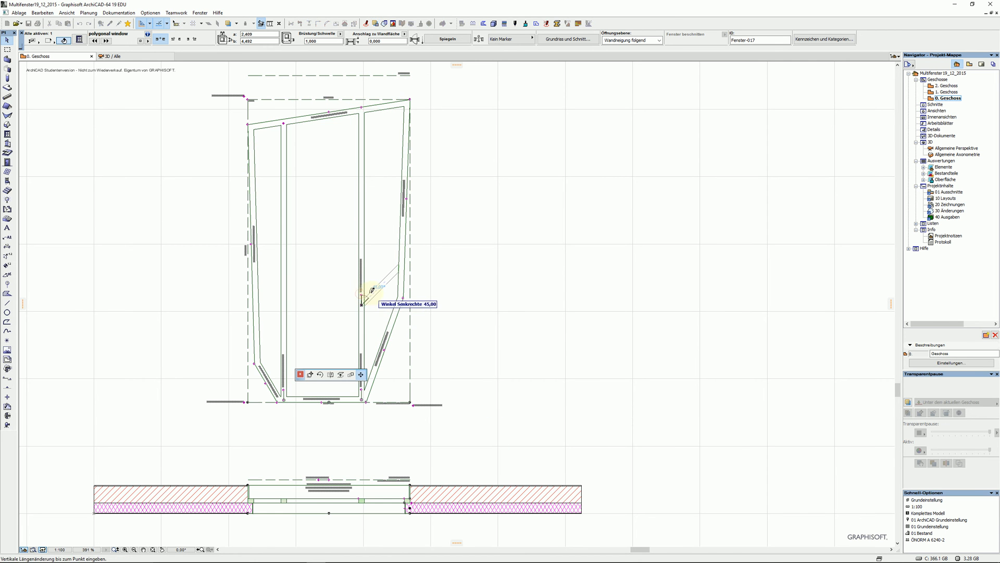
pyautogui.click(373, 293)
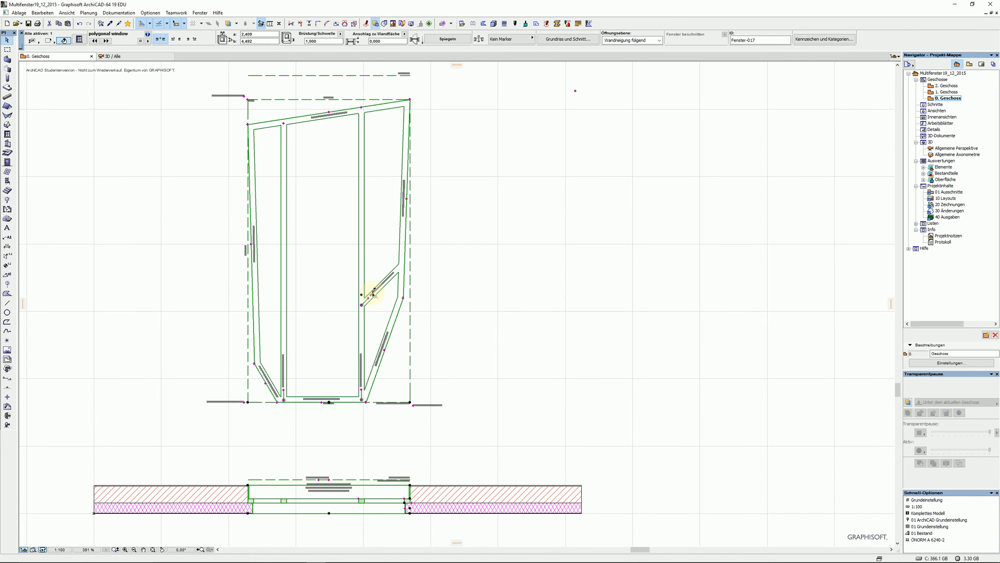
pyautogui.click(575, 92)
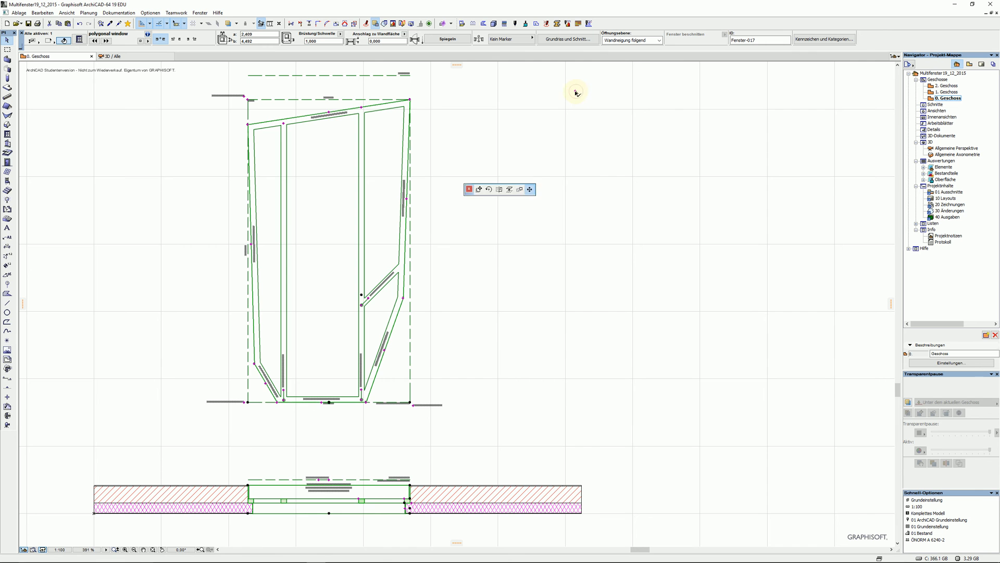
pyautogui.click(401, 266)
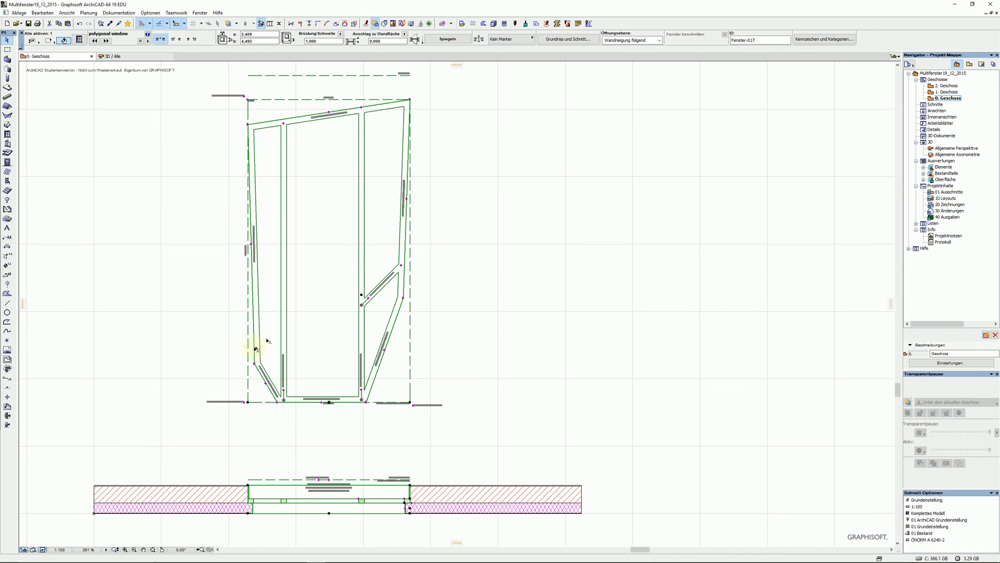
# Step: Move the lower frame corner on the left side outward onto the surrounding rectangle's left edge
pyautogui.click(256, 365)
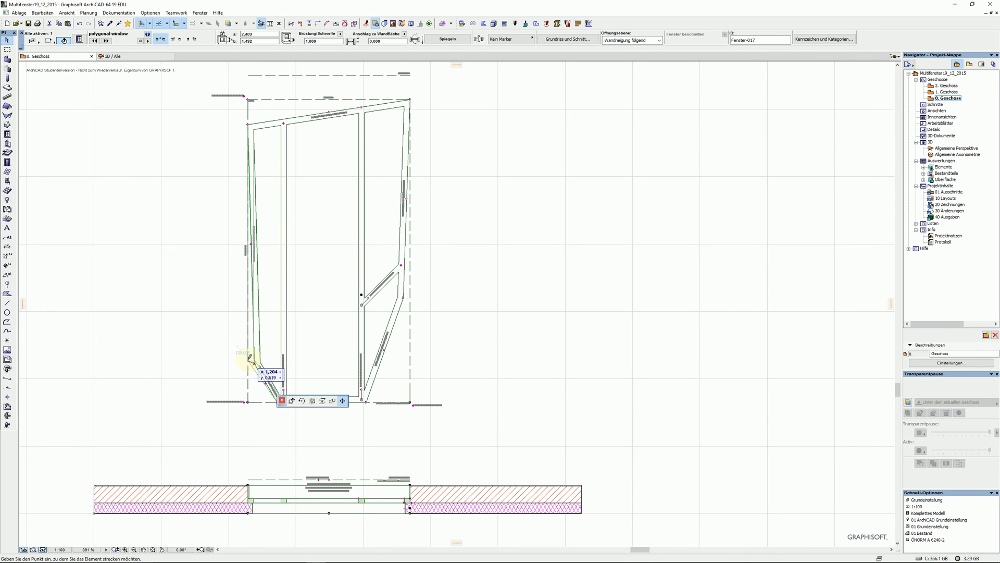
pyautogui.click(247, 359)
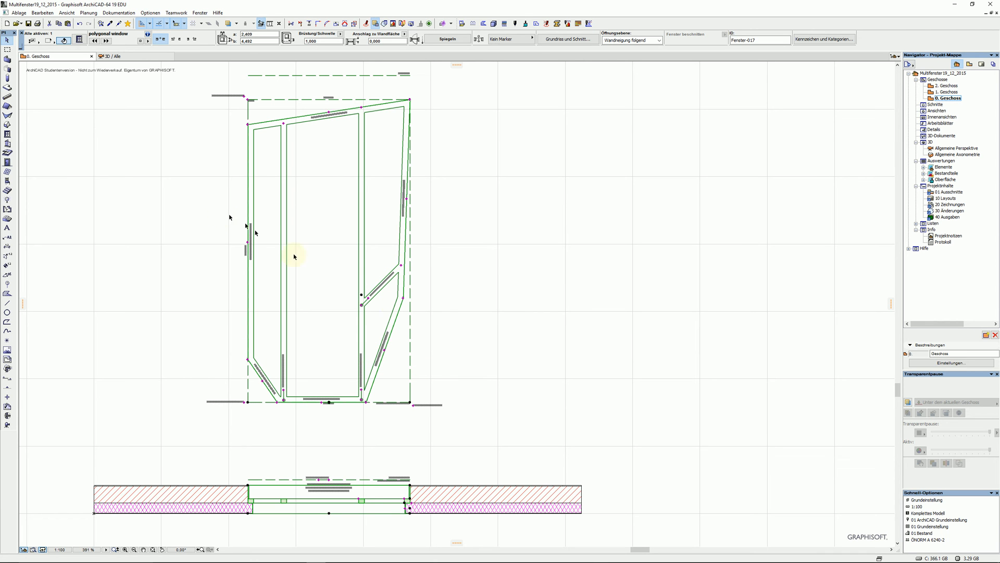
# Step: Bring in a horizontal profile across the frame from the upper right side segment and shorten its left end to the left frame side
pyautogui.click(245, 97)
pyautogui.click(268, 131)
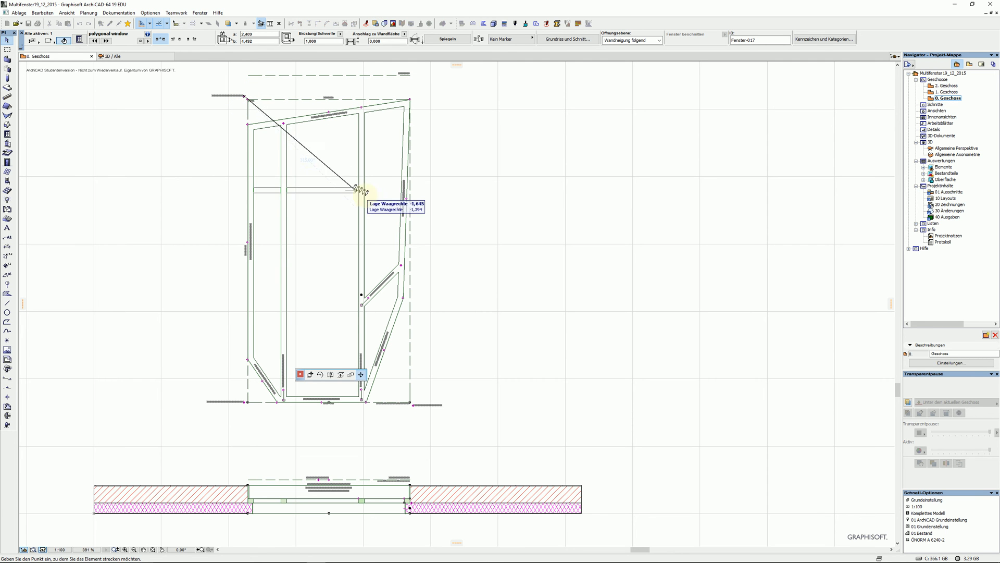
pyautogui.click(406, 203)
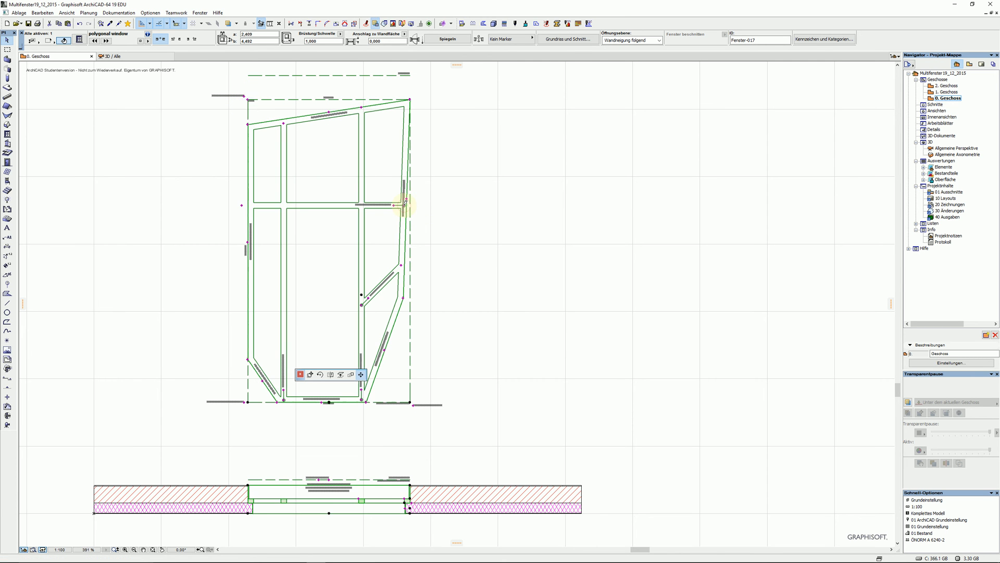
pyautogui.click(249, 211)
pyautogui.click(241, 206)
pyautogui.click(251, 205)
# Step: Add a second horizontal profile on the right vertical profile, tilt it up to the left vertical's upper end, and shorten it to that point
pyautogui.click(245, 98)
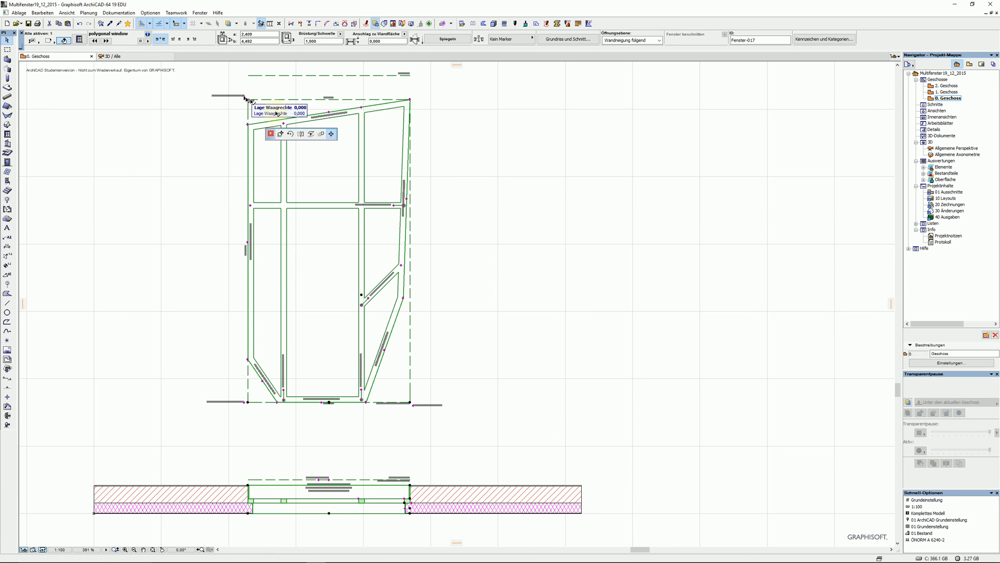
pyautogui.click(362, 170)
pyautogui.click(362, 172)
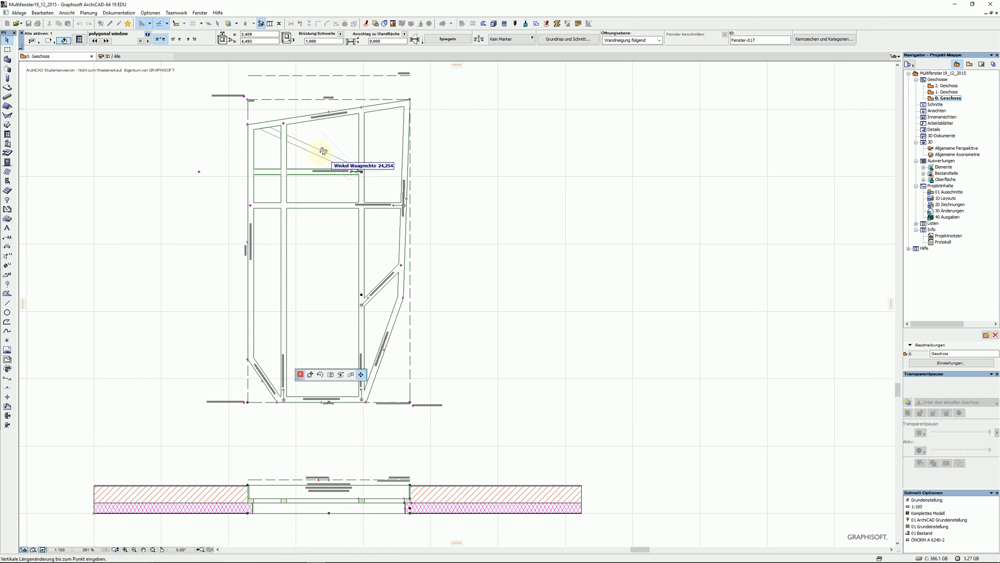
pyautogui.click(286, 123)
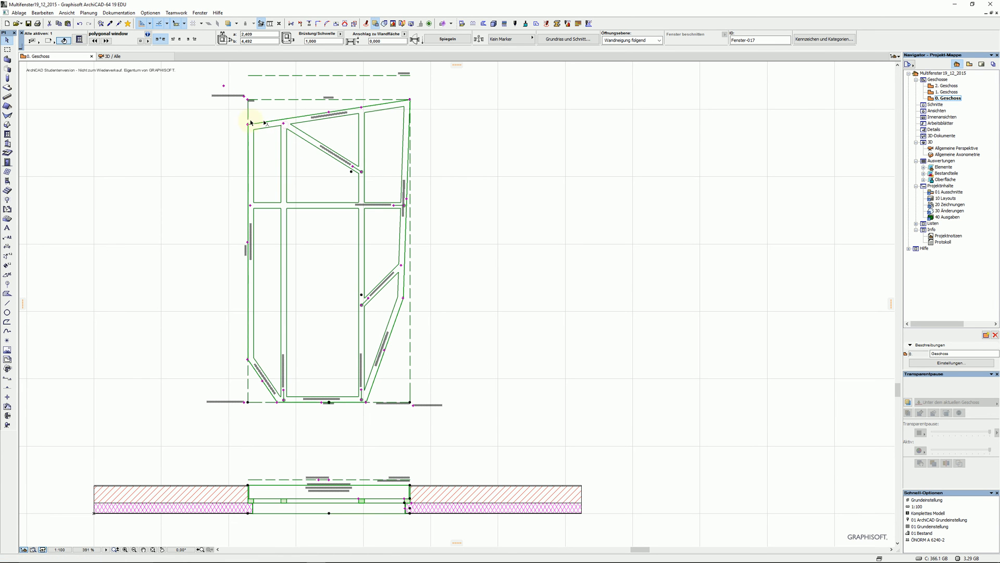
pyautogui.click(224, 87)
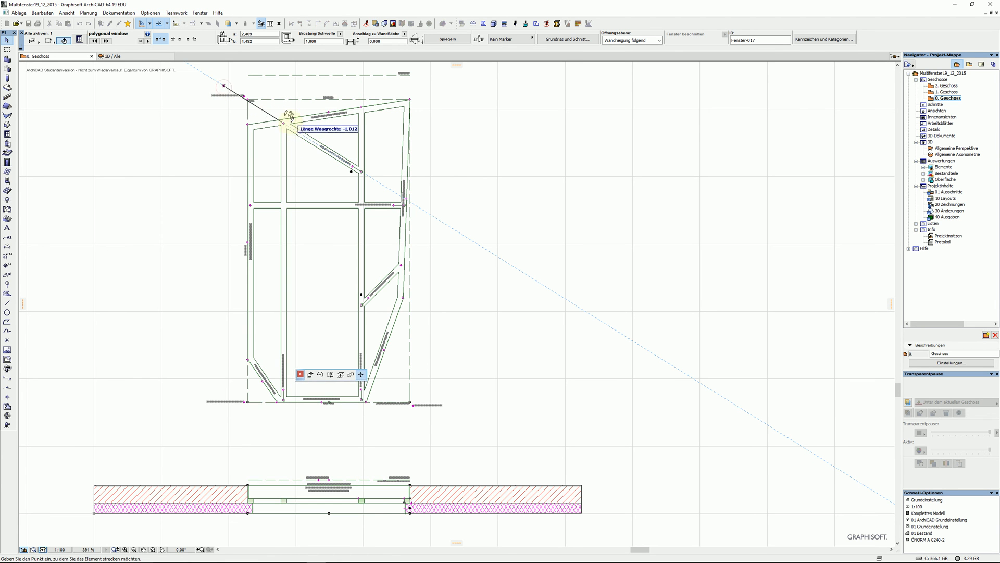
pyautogui.click(285, 121)
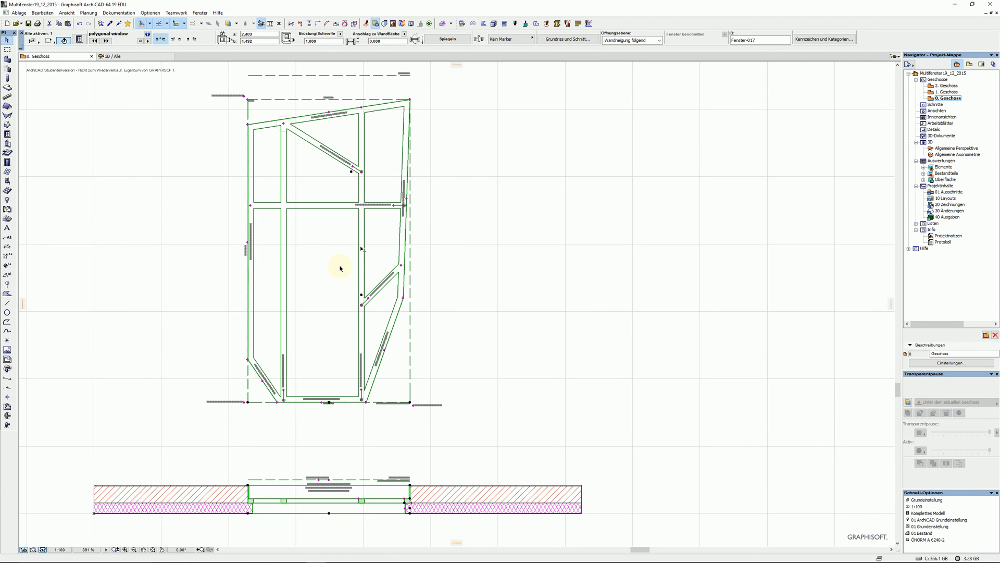
# Step: Inspect the subdivided window in the 3D view, return to the floor plan, and reselect the window
pyautogui.click(182, 299)
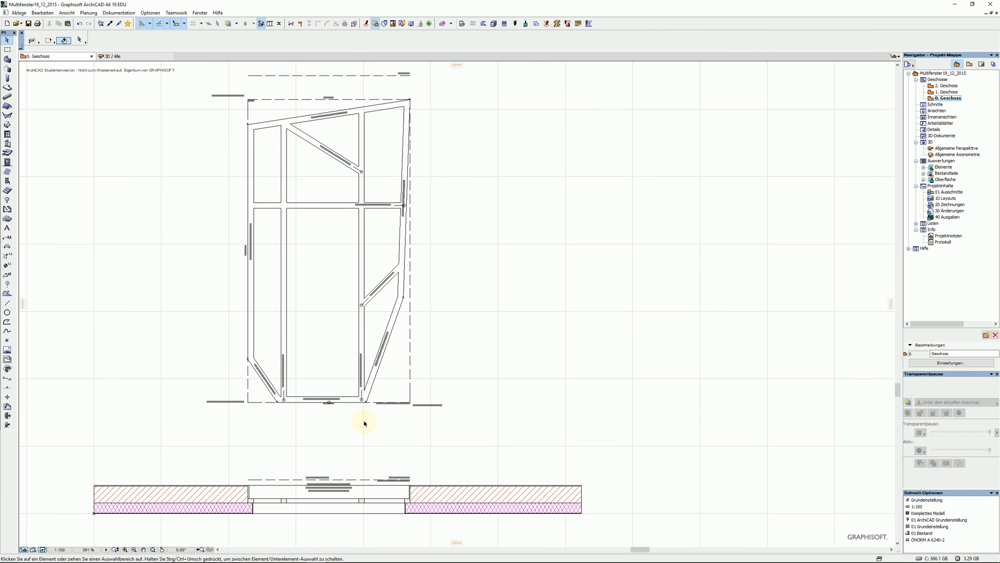
pyautogui.press('F3')
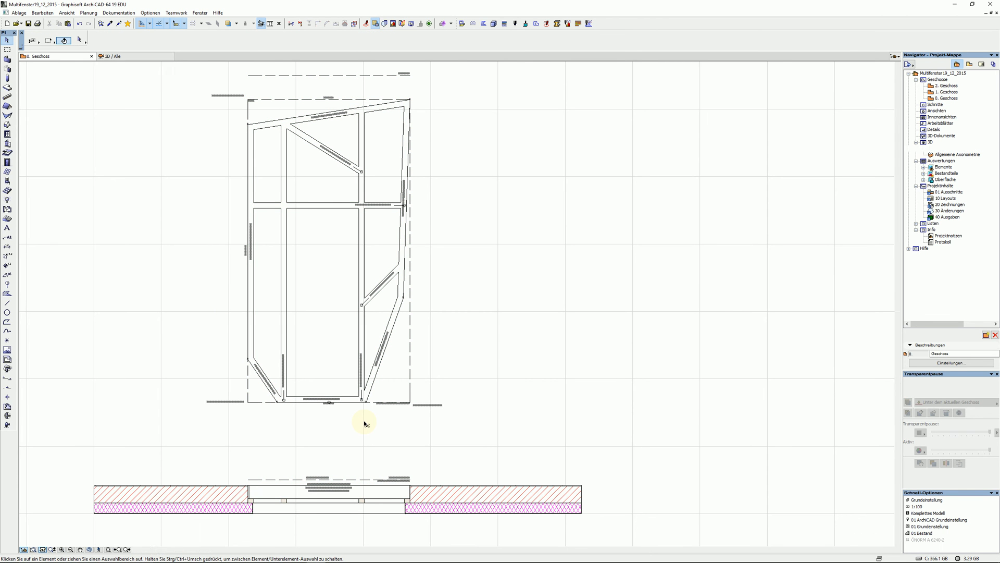
pyautogui.moveTo(681, 265); pyautogui.dragTo(677, 191)
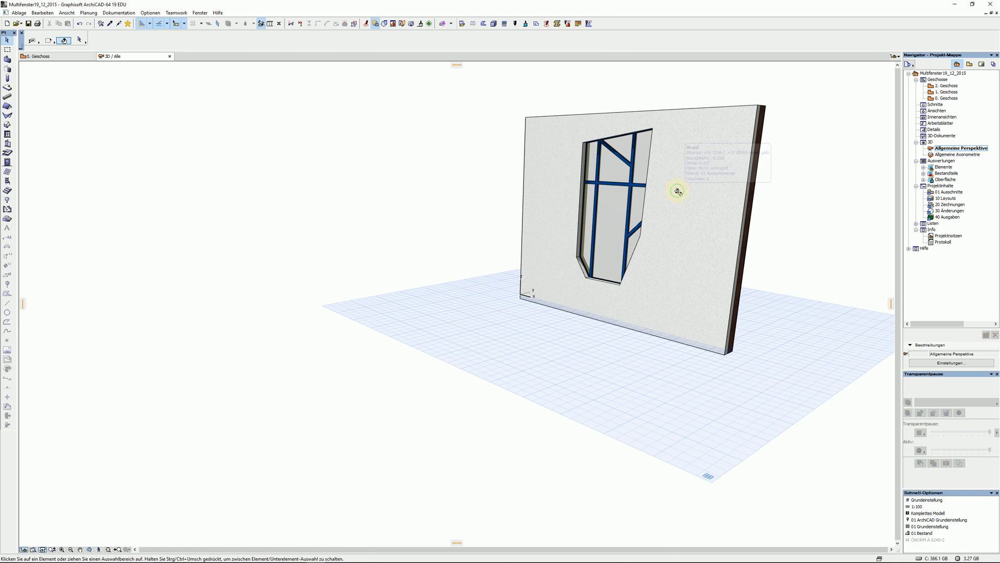
pyautogui.press('F2')
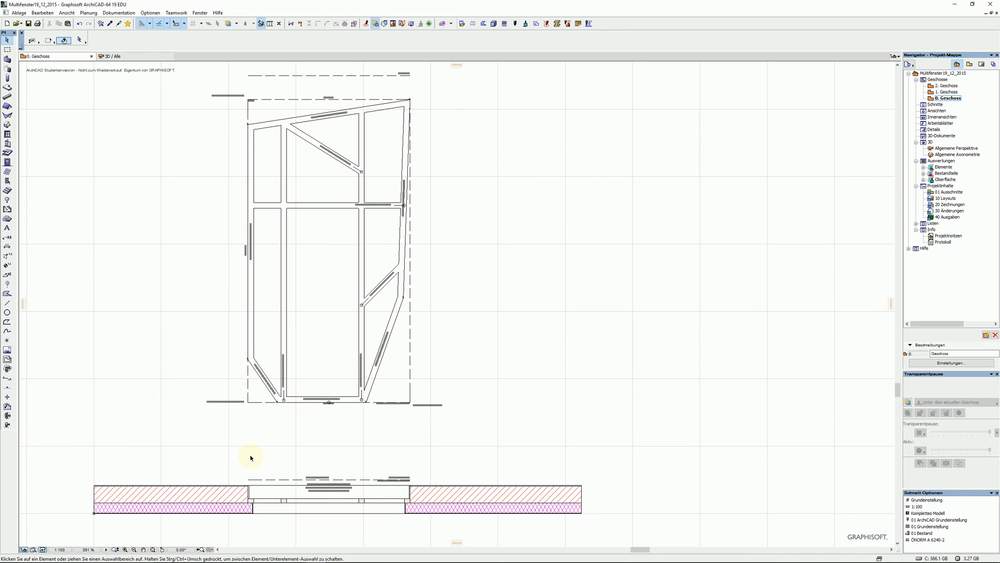
pyautogui.click(329, 481)
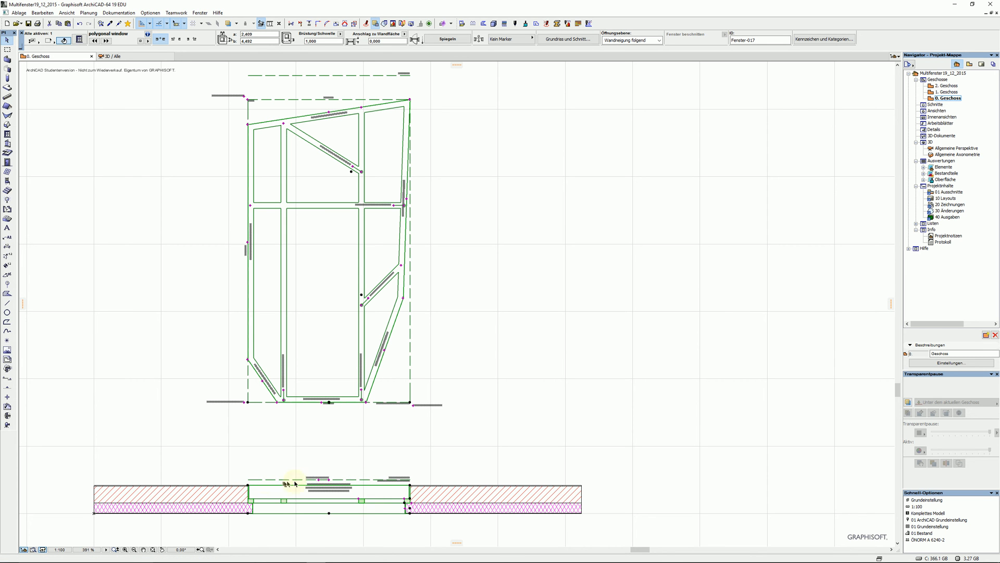
# Step: Move the window's 2D elevation farther away from the wall's plan drawing, keeping it centred on the opening
pyautogui.click(329, 480)
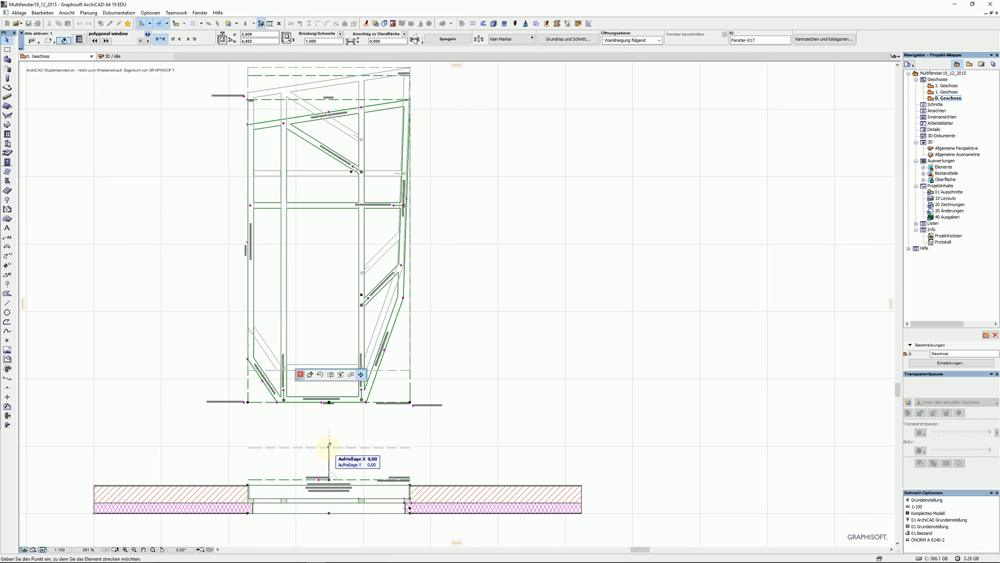
pyautogui.click(329, 448)
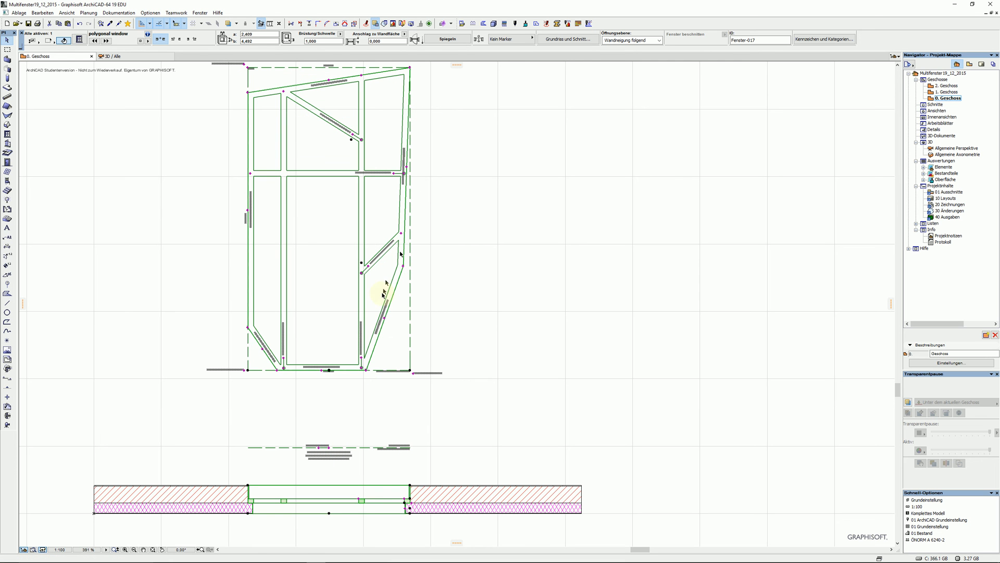
pyautogui.click(318, 448)
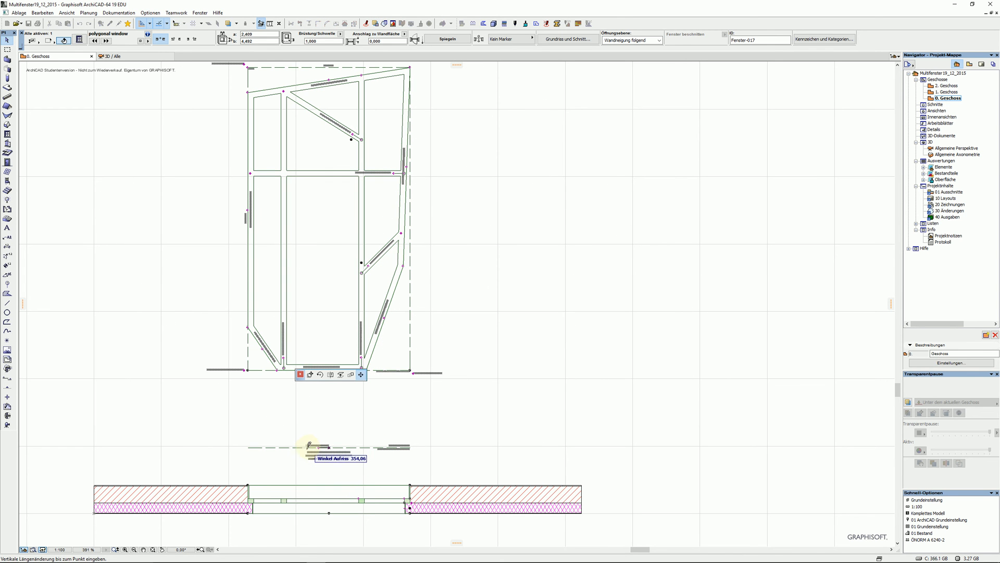
pyautogui.click(318, 447)
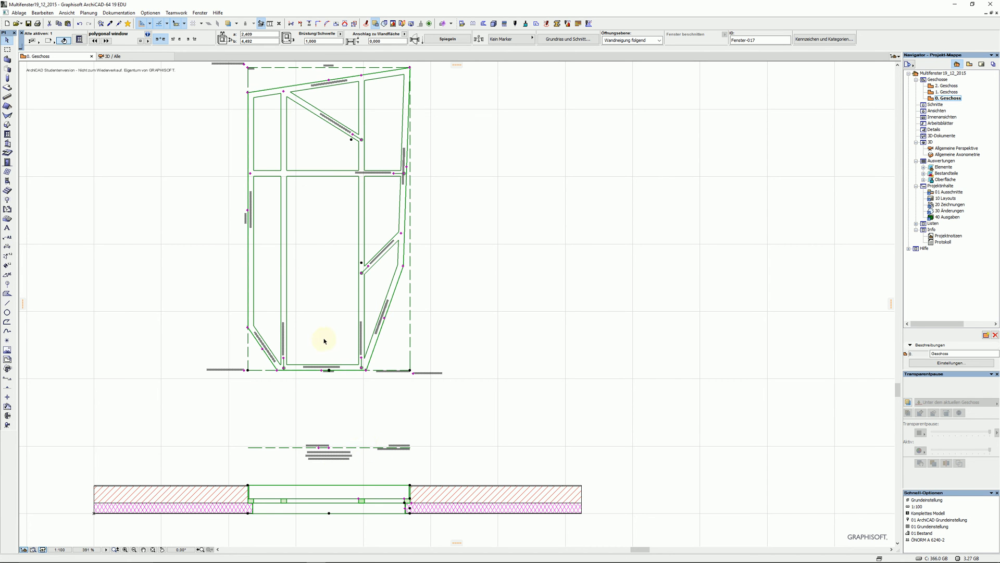
# Step: Examine the summed lengths of the vertical dividers, horizontal dividers and frames listed below the elevation
pyautogui.scroll(2, 329, 371)
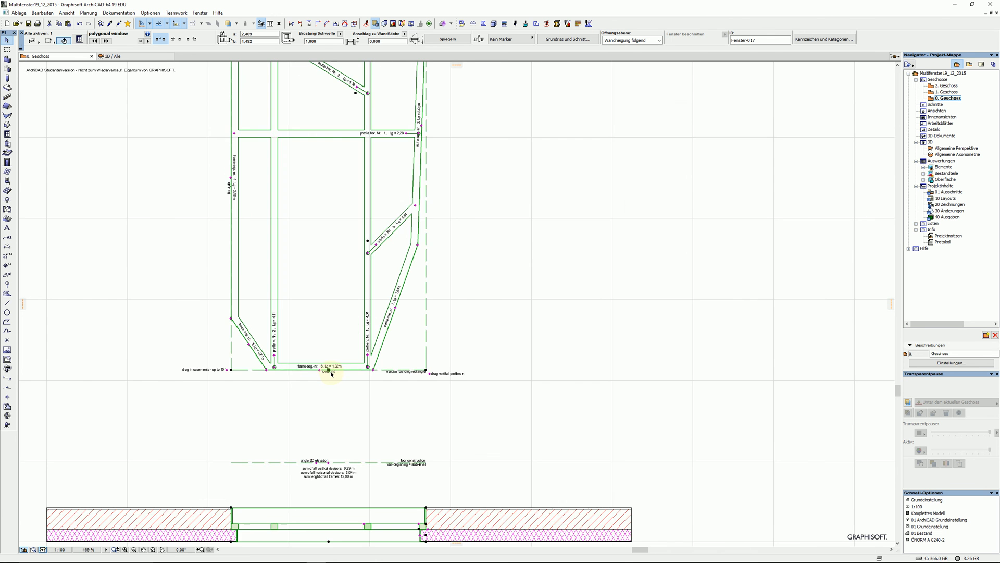
pyautogui.scroll(8, 330, 406)
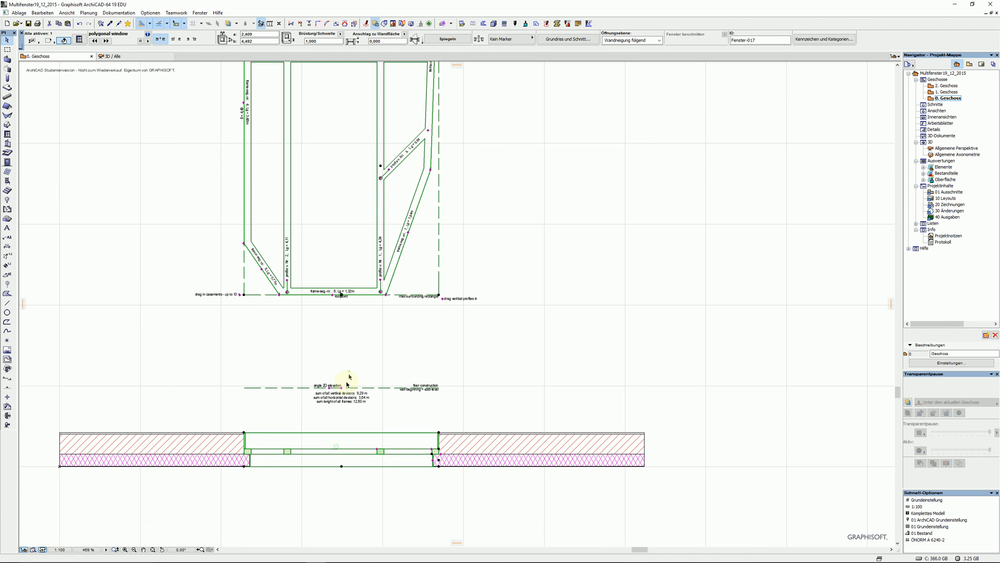
pyautogui.scroll(4, 330, 406)
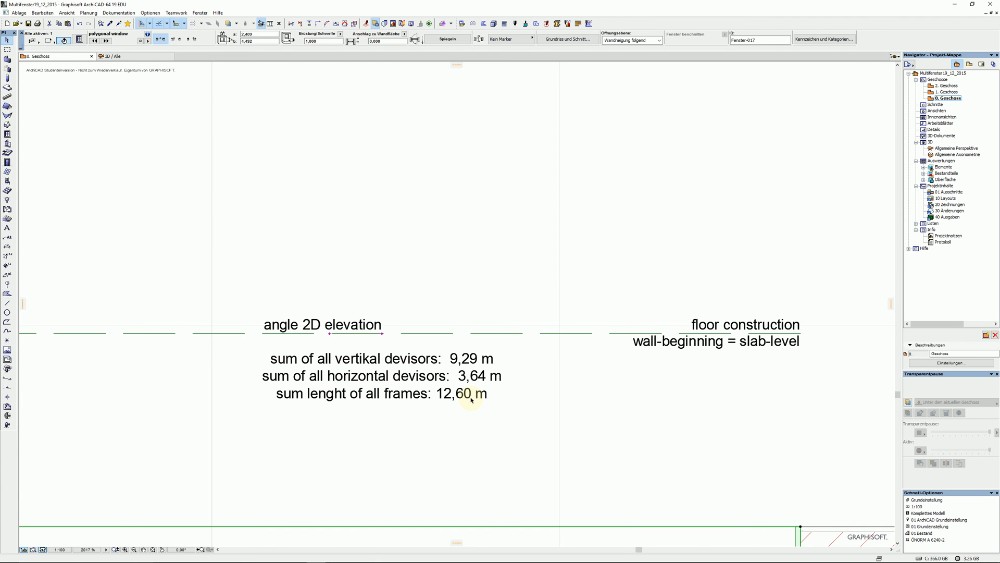
pyautogui.scroll(-8, 471, 399)
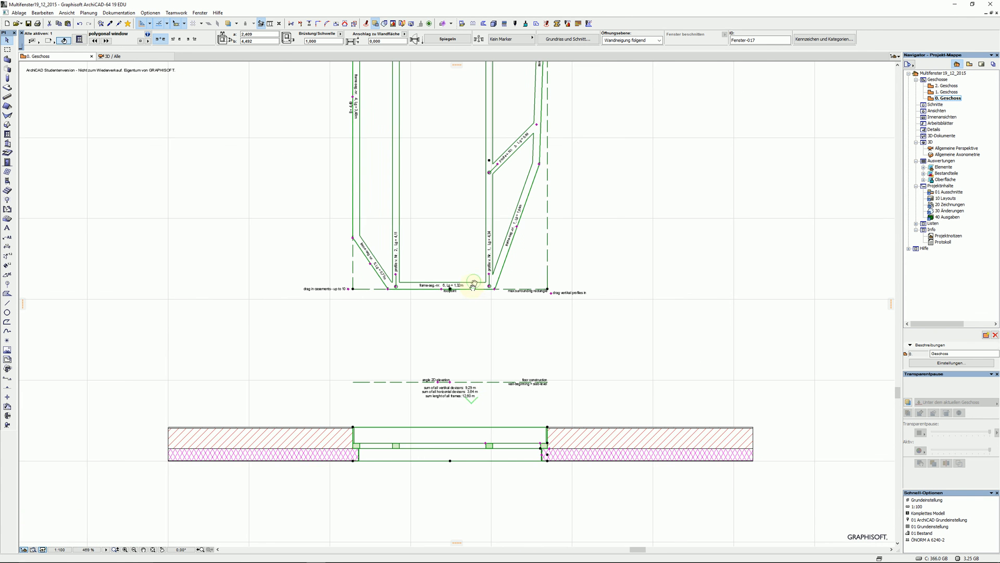
pyautogui.moveTo(471, 283); pyautogui.dragTo(411, 437, button='middle')
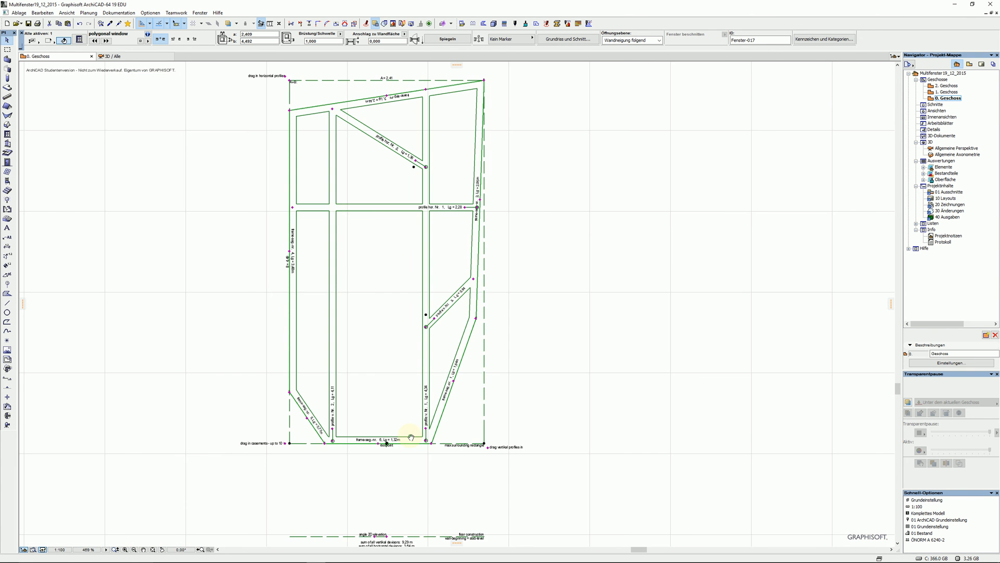
pyautogui.click(285, 78)
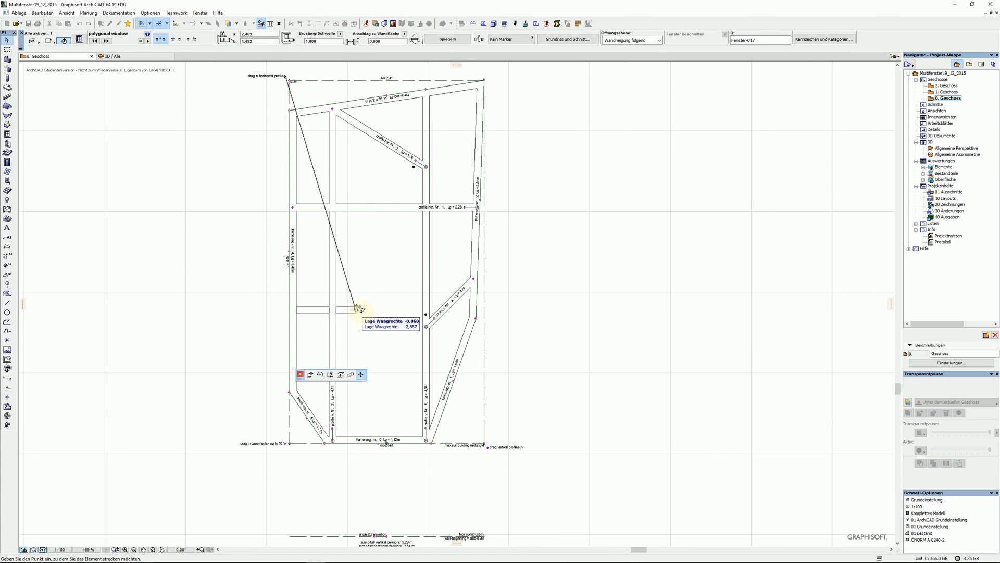
pyautogui.click(285, 76)
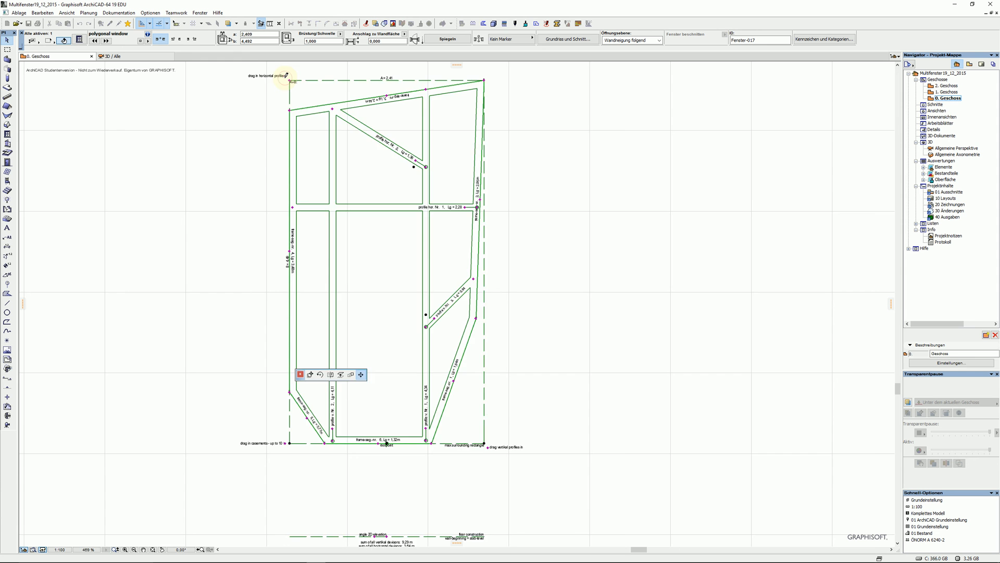
pyautogui.scroll(-3, 305, 428)
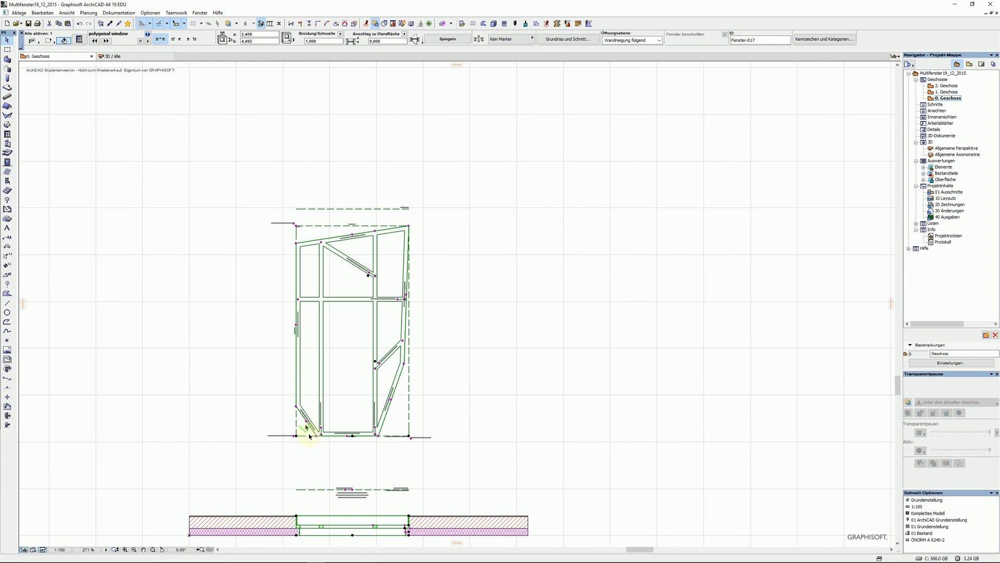
# Step: Bring in a casement and place its lower right corner in the lower right corner of the large middle pane
pyautogui.scroll(6, 290, 456)
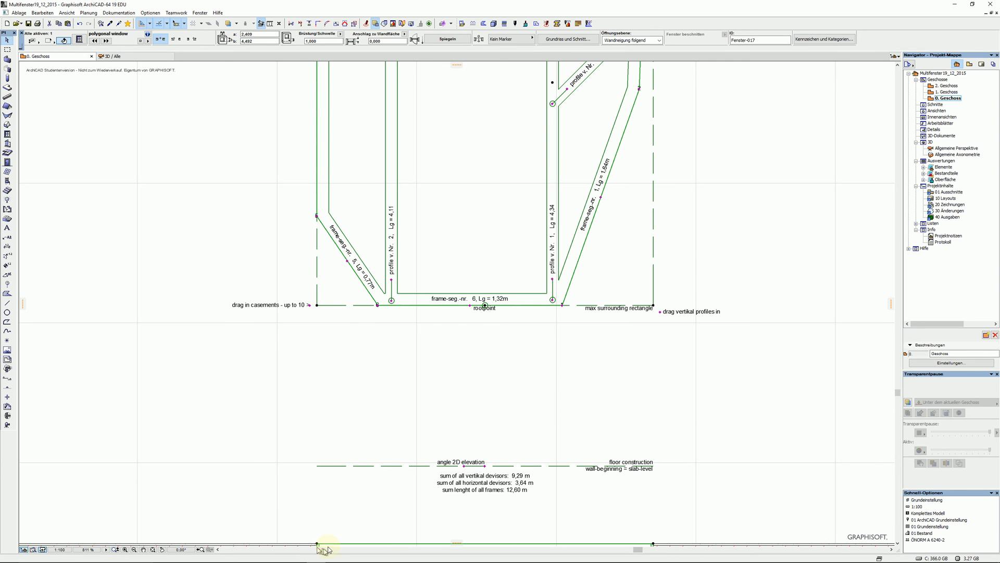
pyautogui.click(311, 306)
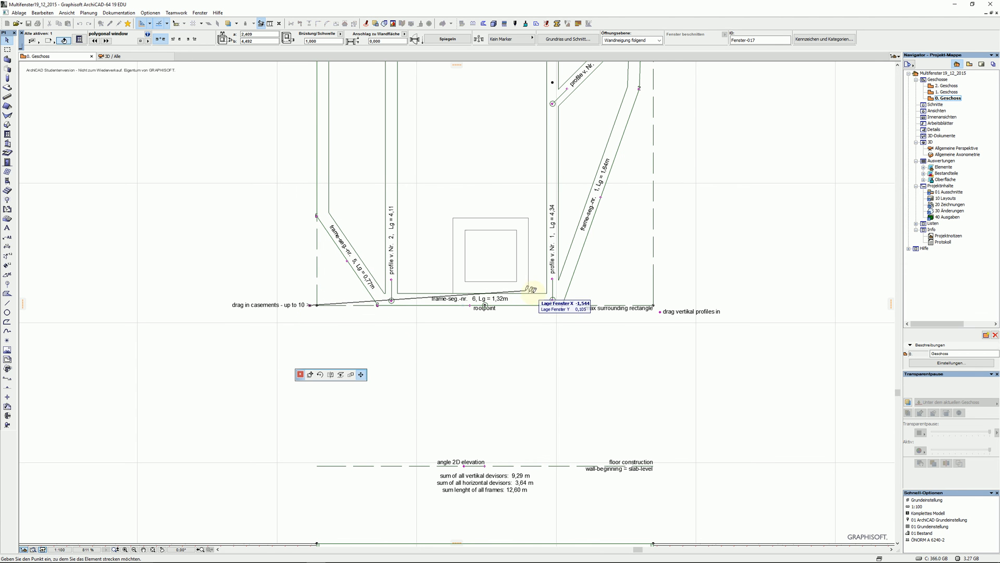
pyautogui.click(547, 291)
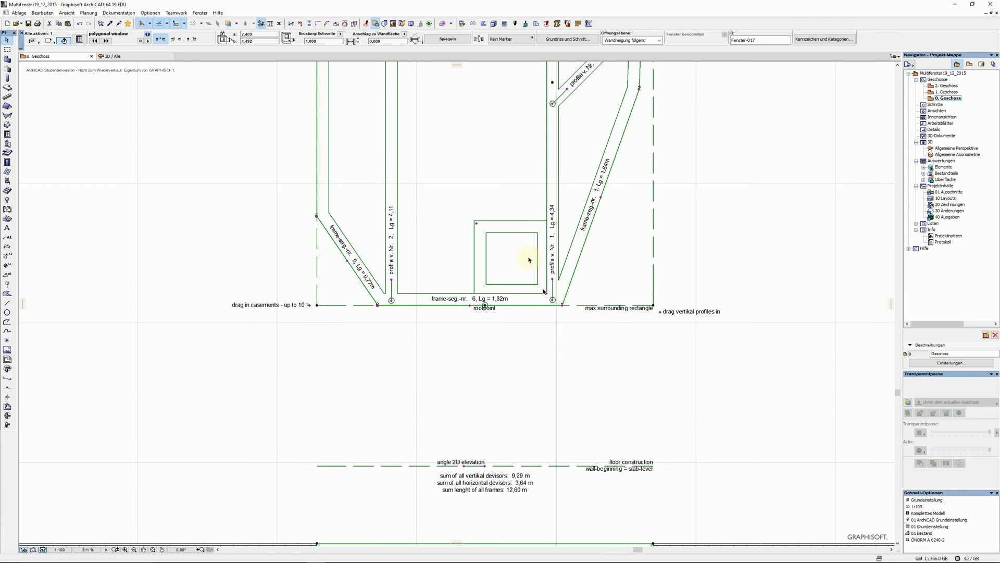
# Step: Move the casement a little off the middle pane's lower right corner and back onto that corner
pyautogui.click(547, 293)
pyautogui.click(530, 280)
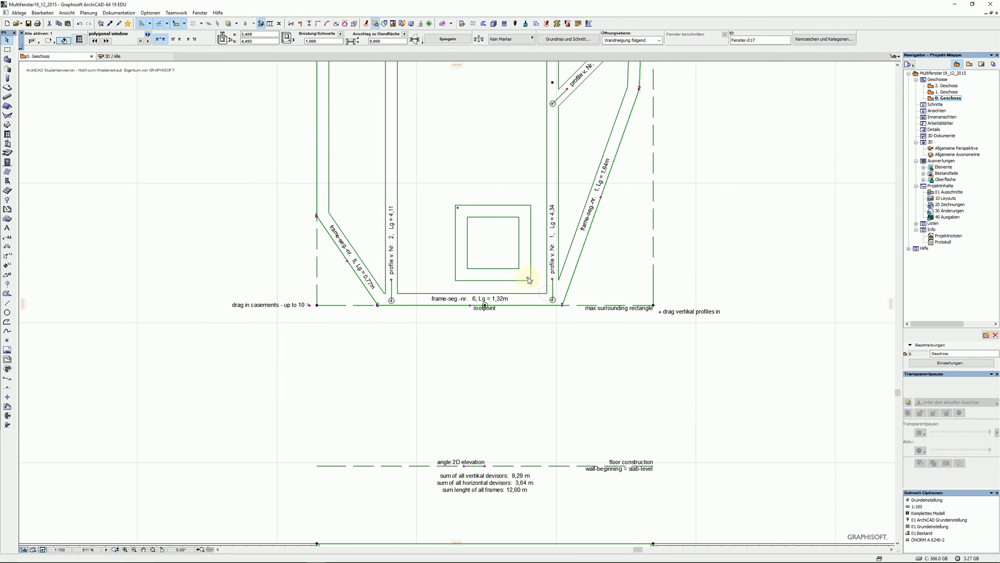
pyautogui.click(530, 279)
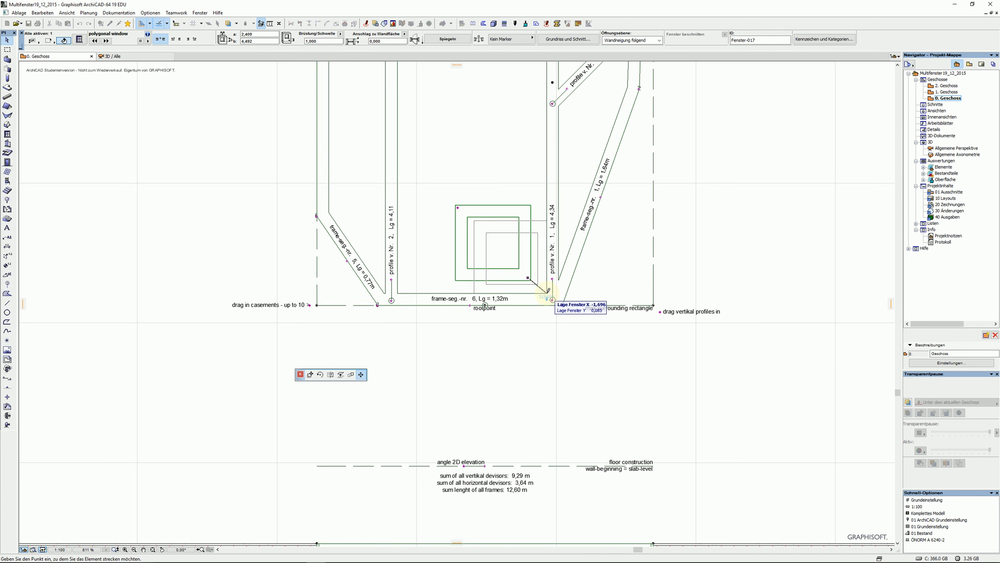
pyautogui.click(547, 293)
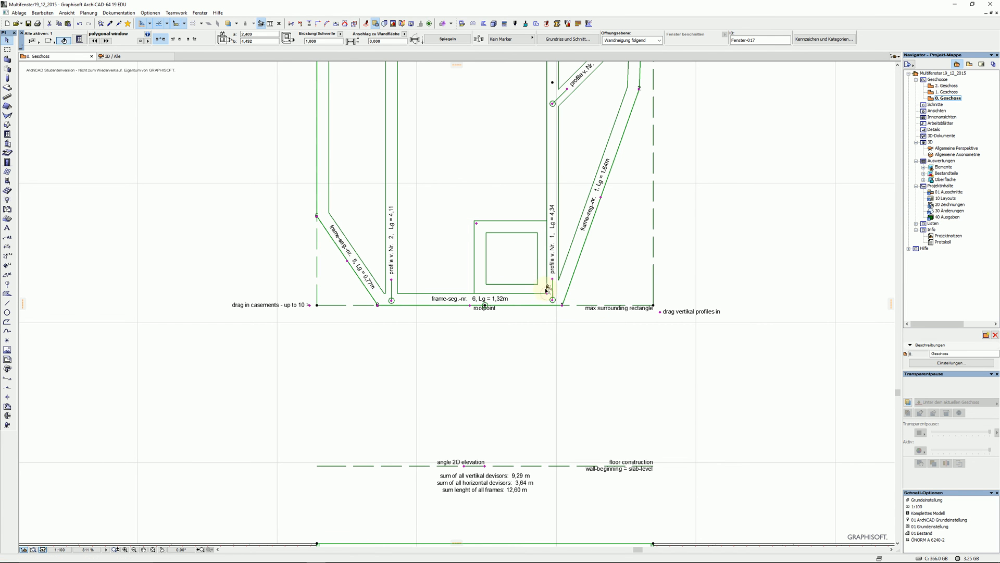
# Step: Stretch the casement's upper left corner to the middle pane's upper left corner below the long horizontal profile
pyautogui.click(478, 225)
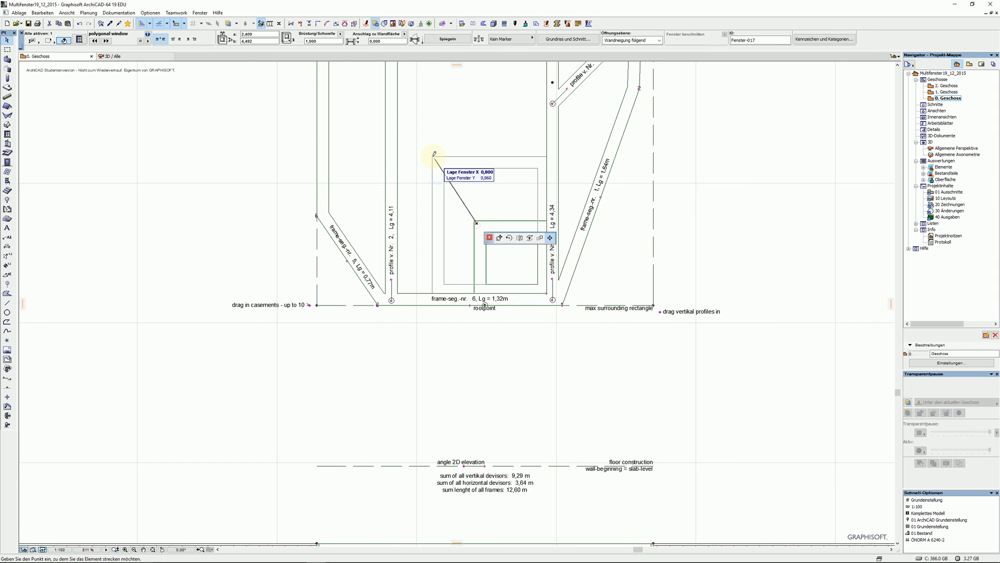
pyautogui.moveTo(436, 156); pyautogui.dragTo(571, 457, button='middle')
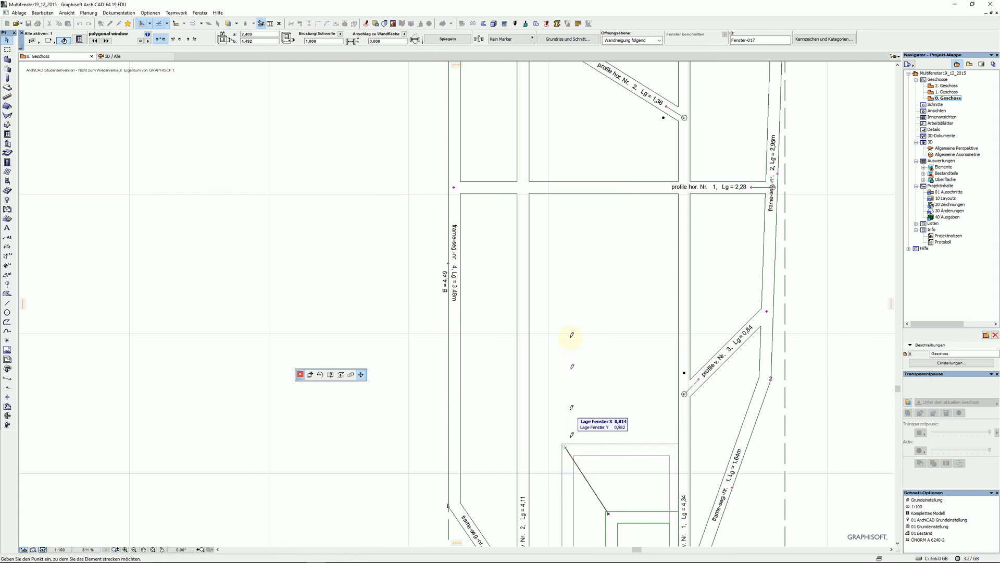
pyautogui.click(530, 192)
pyautogui.scroll(-5, 511, 413)
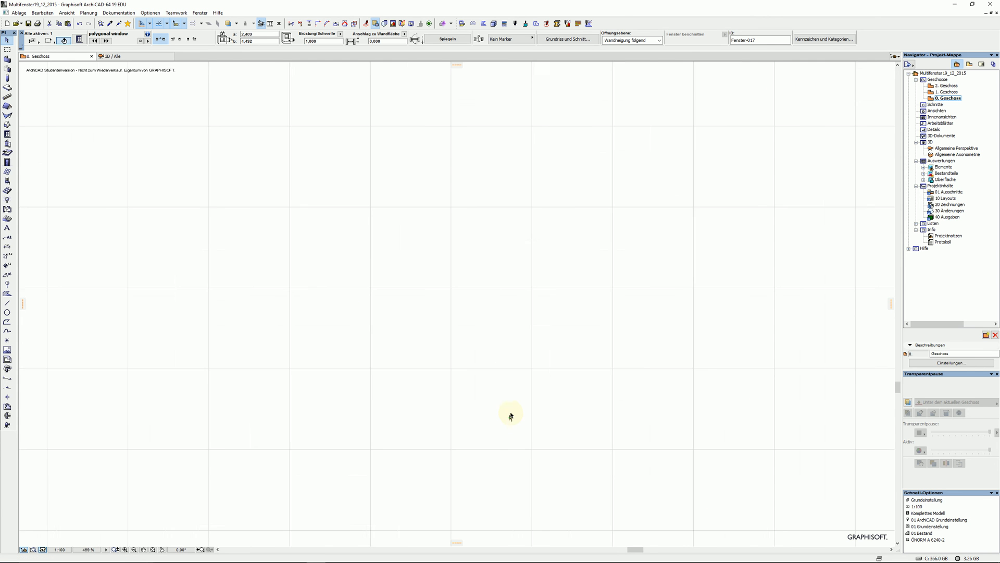
pyautogui.moveTo(514, 435); pyautogui.dragTo(448, 331, button='middle')
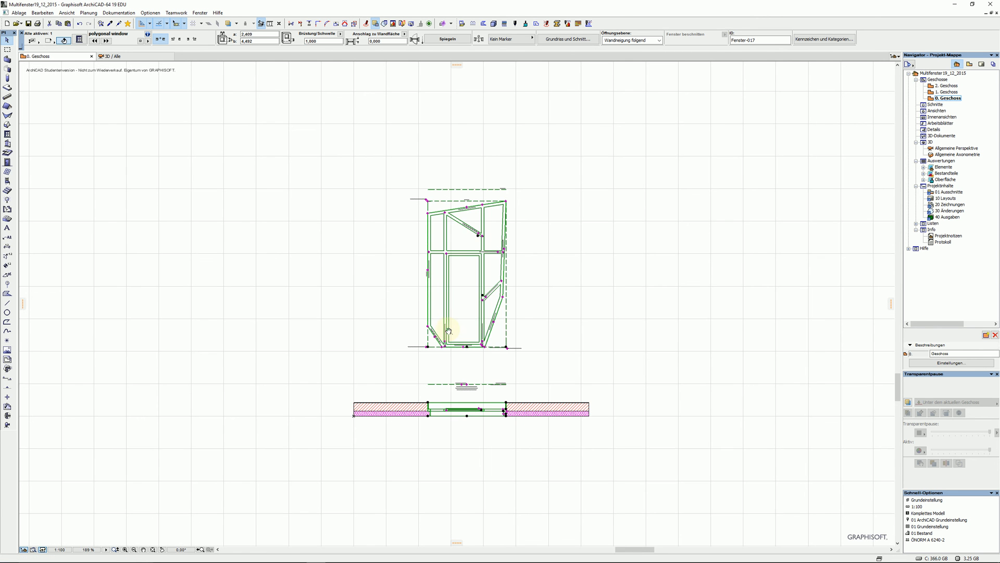
pyautogui.scroll(4, 473, 321)
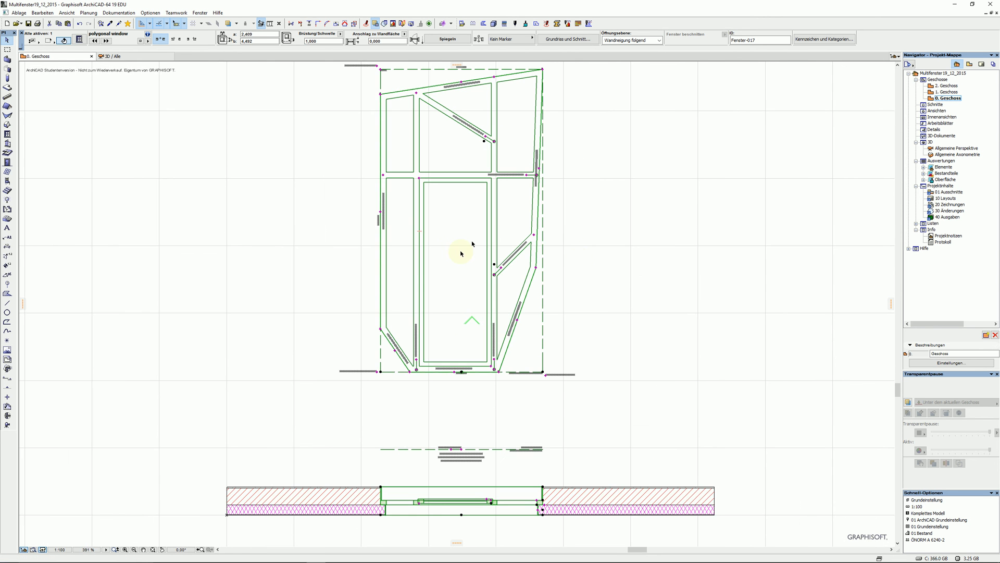
# Step: Deselect the window and inspect its casement and frame in the 3D view from several angles
pyautogui.click(658, 294)
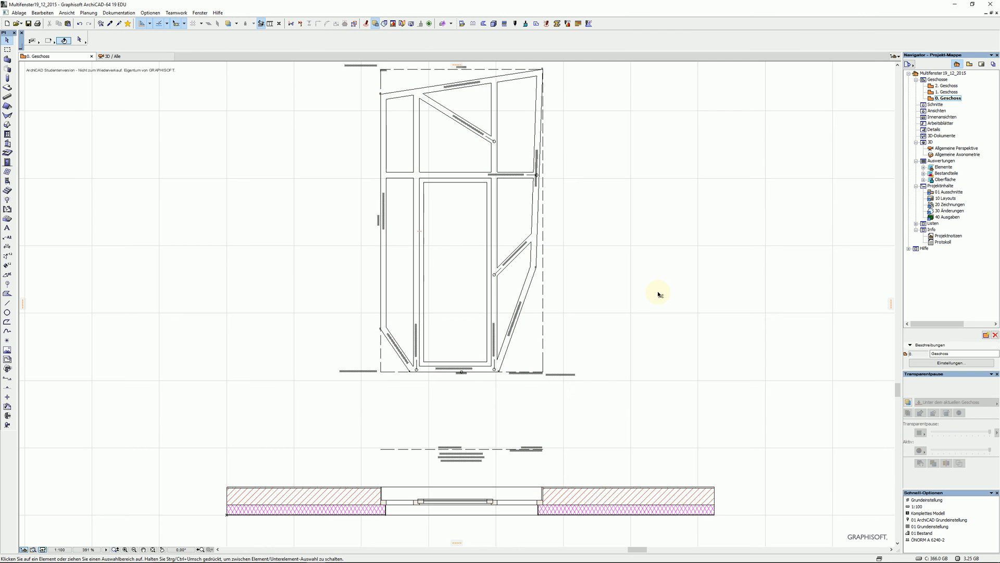
pyautogui.press('F3')
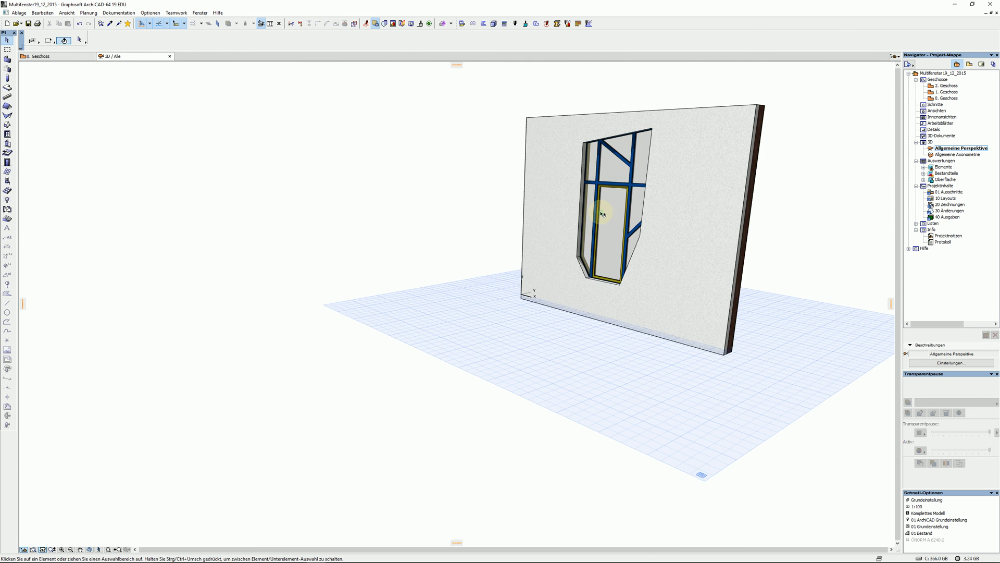
pyautogui.scroll(3, 602, 213)
pyautogui.scroll(3, 602, 212)
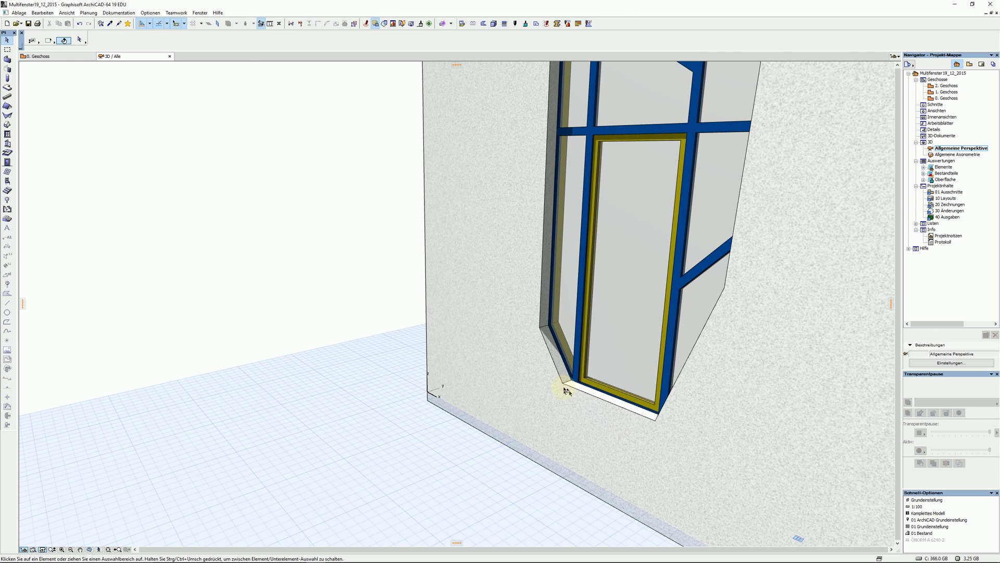
pyautogui.keyDown('shift'); pyautogui.moveTo(366, 267); pyautogui.dragTo(719, 381, button='middle'); pyautogui.keyUp('shift')
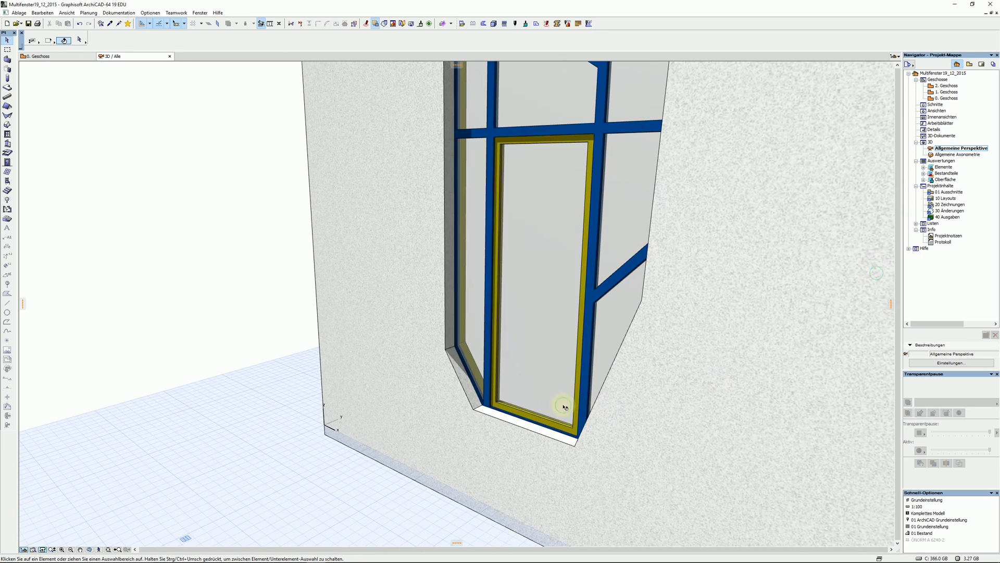
pyautogui.keyDown('shift'); pyautogui.moveTo(568, 407); pyautogui.dragTo(706, 451, button='middle'); pyautogui.keyUp('shift')
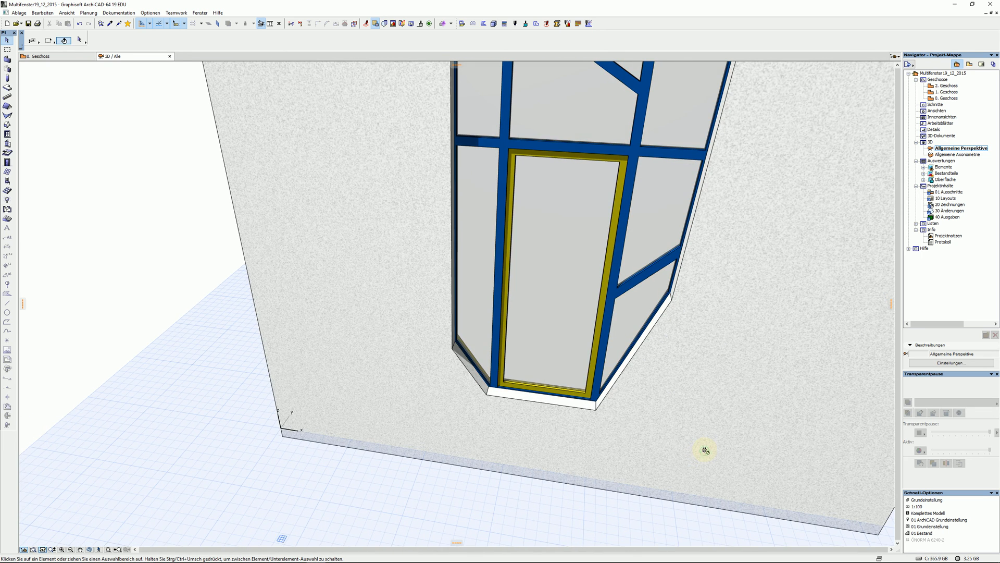
pyautogui.click(604, 455)
pyautogui.scroll(-4, 540, 357)
pyautogui.scroll(-1, 579, 358)
pyautogui.scroll(1, 458, 344)
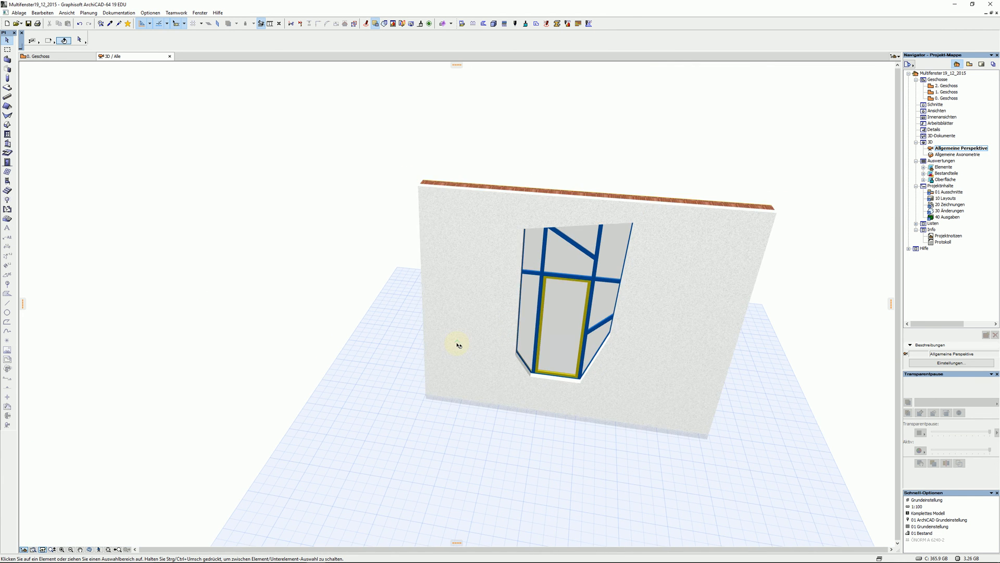
pyautogui.click(579, 312)
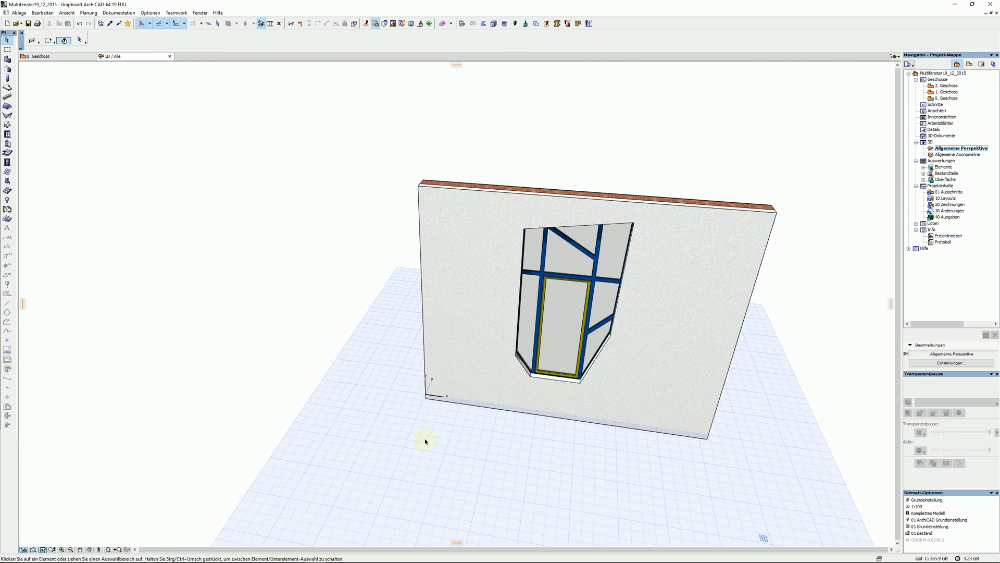
# Step: Select the window in the ground floor plan and offset its frame about 0.102 in depth into the brick layer
pyautogui.press('F2')
pyautogui.scroll(-3, 454, 502)
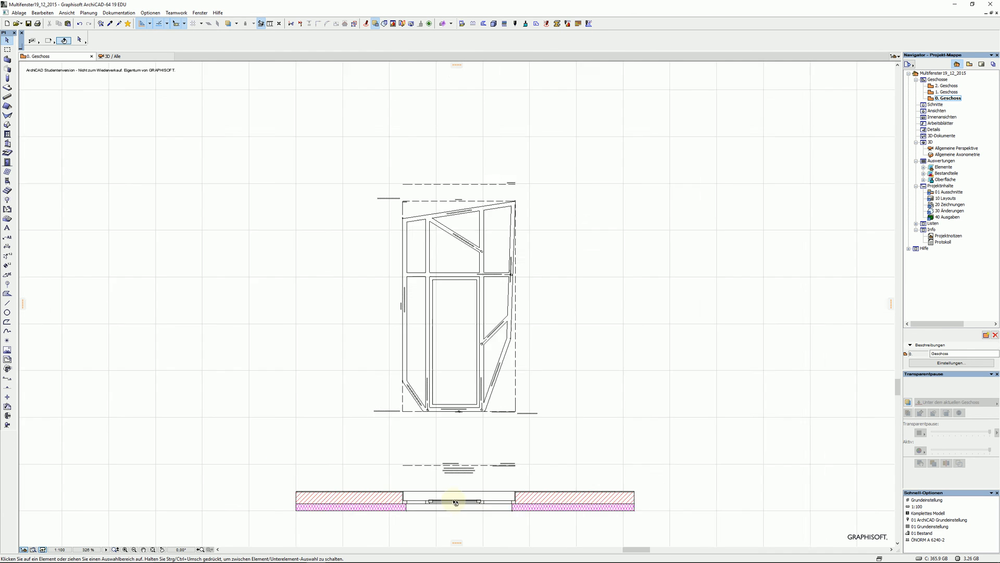
pyautogui.moveTo(477, 479); pyautogui.dragTo(466, 415, button='middle')
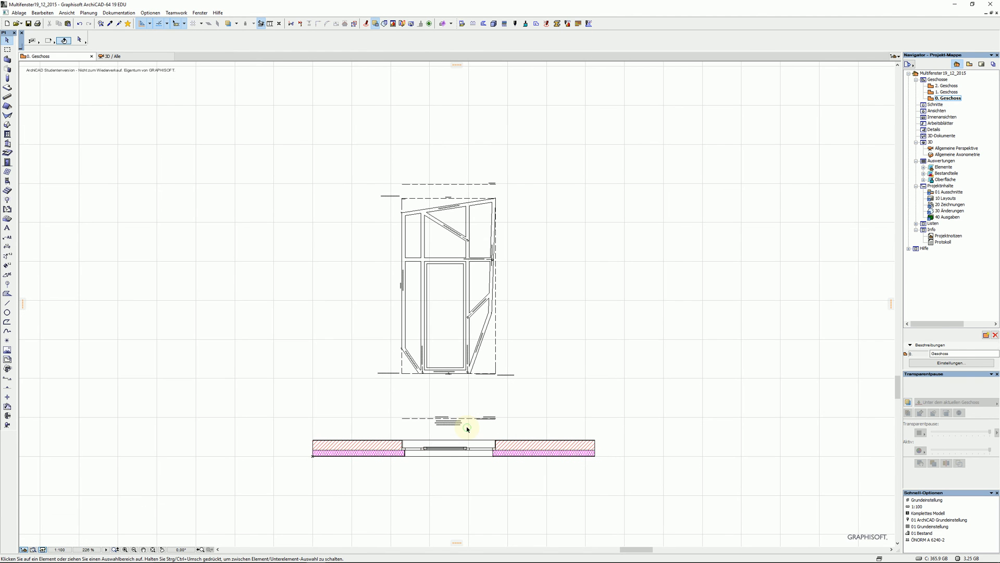
pyautogui.scroll(4, 431, 453)
pyautogui.scroll(2, 431, 453)
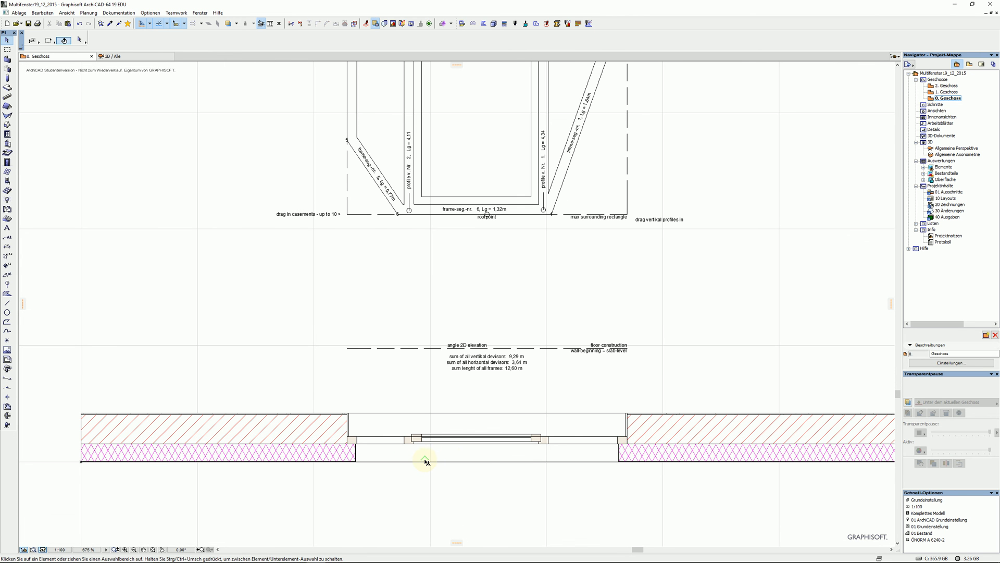
pyautogui.click(620, 438)
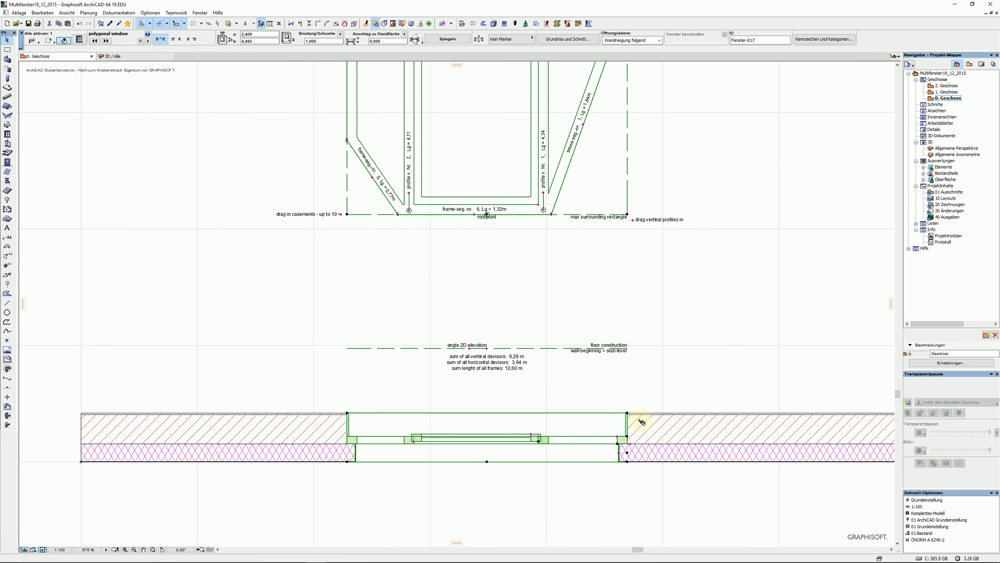
pyautogui.scroll(3, 641, 453)
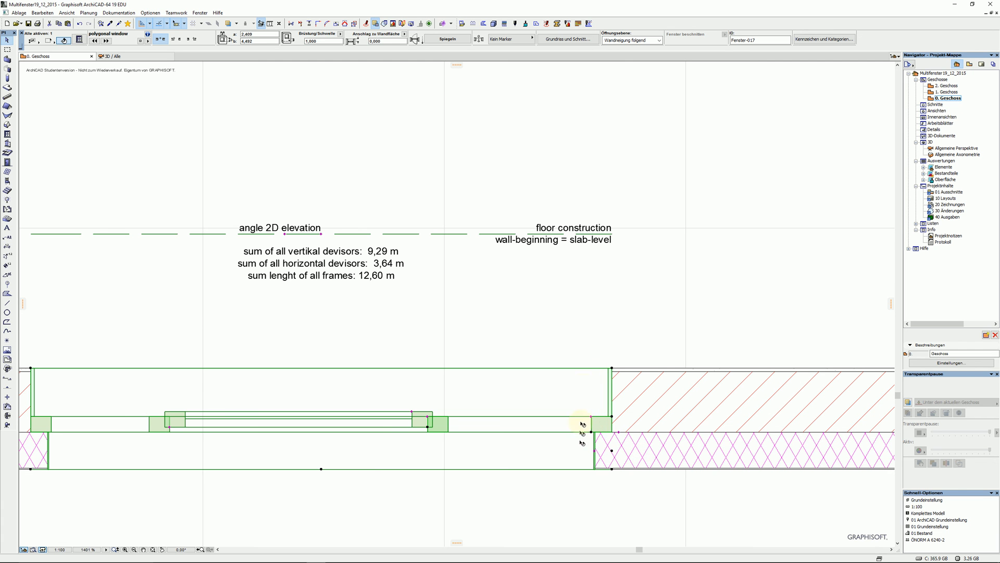
pyautogui.click(620, 433)
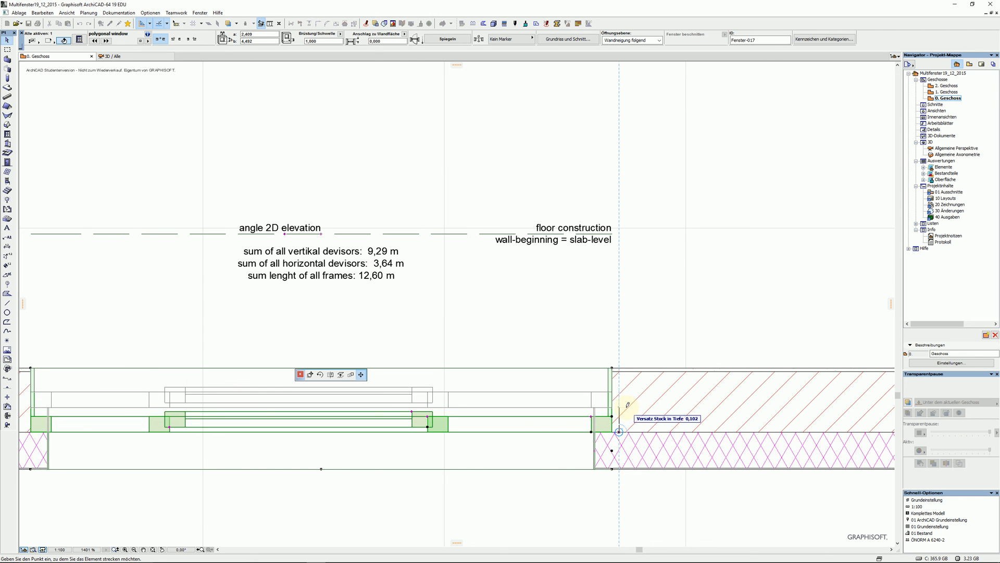
pyautogui.click(624, 408)
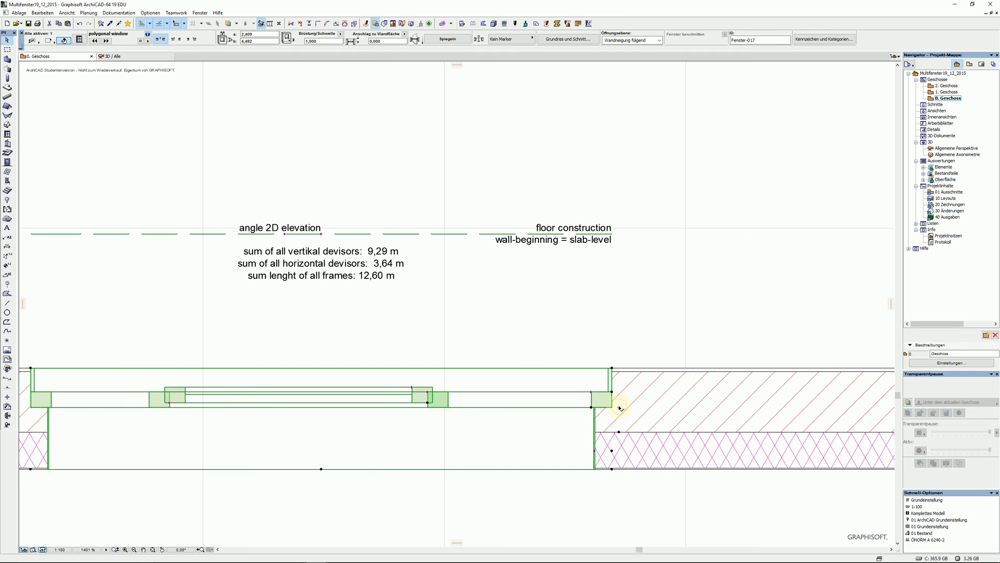
# Step: Shift the frame into the insulation layer and back to the boundary between brick and insulation
pyautogui.click(620, 408)
pyautogui.click(621, 442)
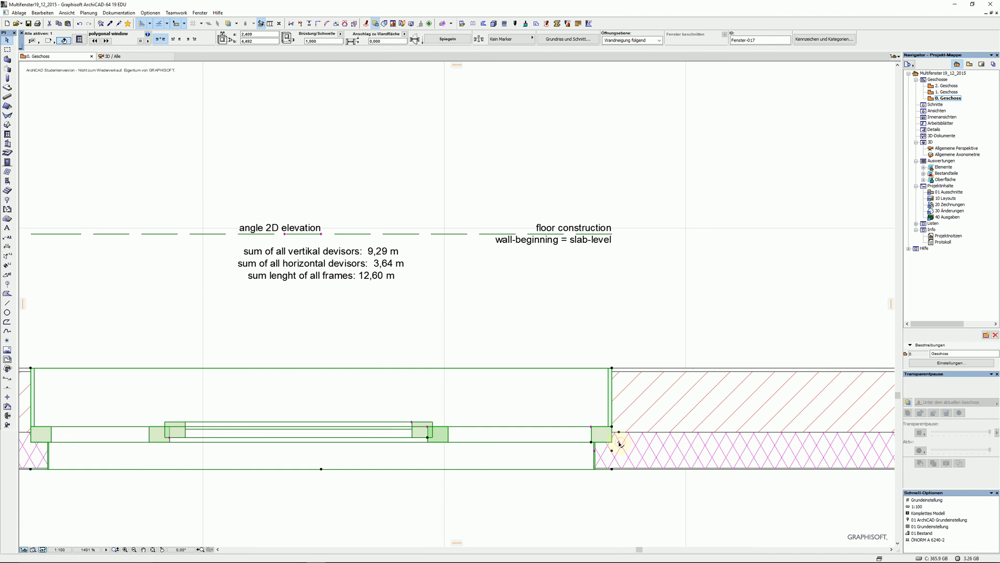
pyautogui.click(618, 442)
pyautogui.click(619, 432)
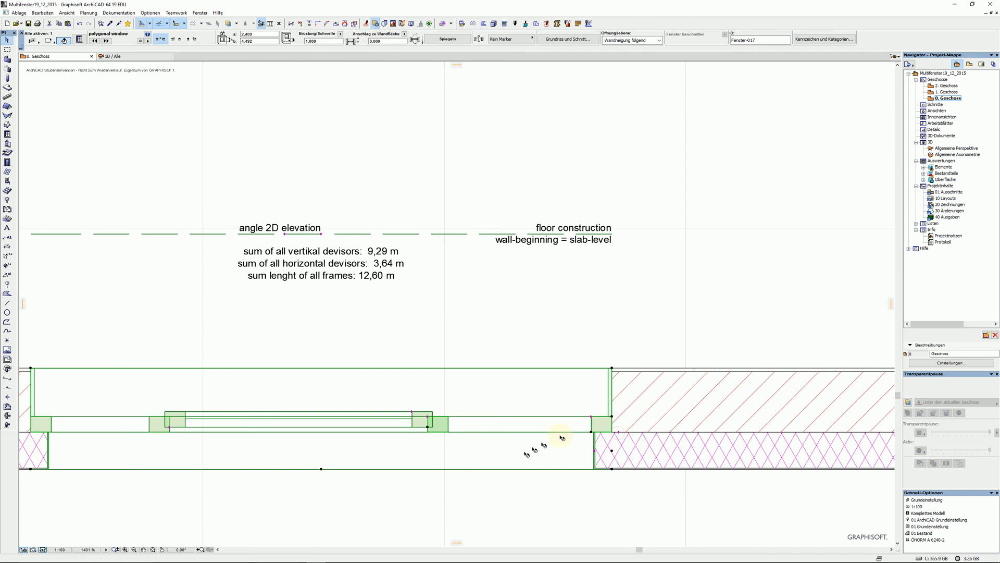
# Step: Stretch the frame's inner corner in plan to make the frame wider and deeper, and check it in 3D
pyautogui.click(591, 416)
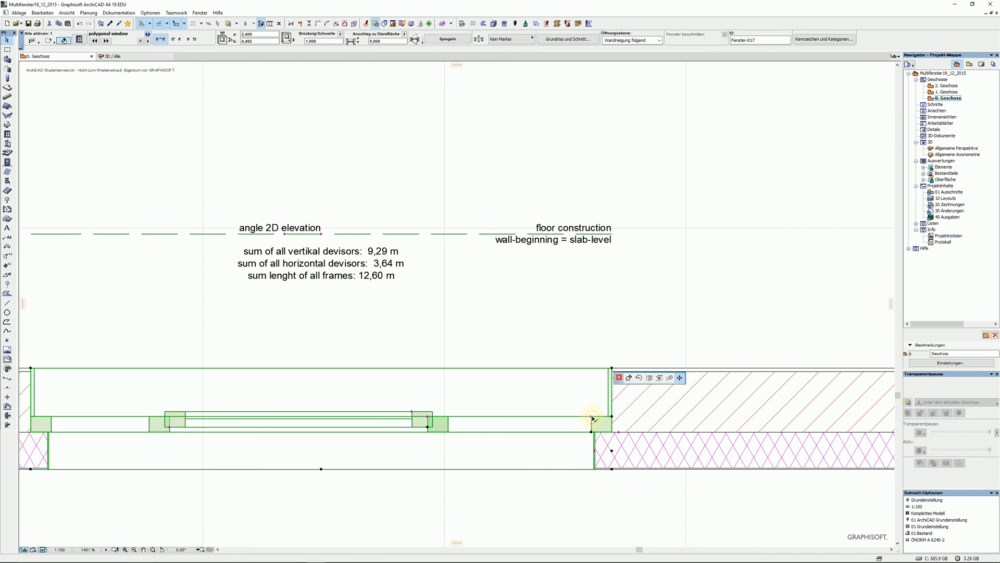
pyautogui.click(579, 391)
pyautogui.scroll(-5, 562, 417)
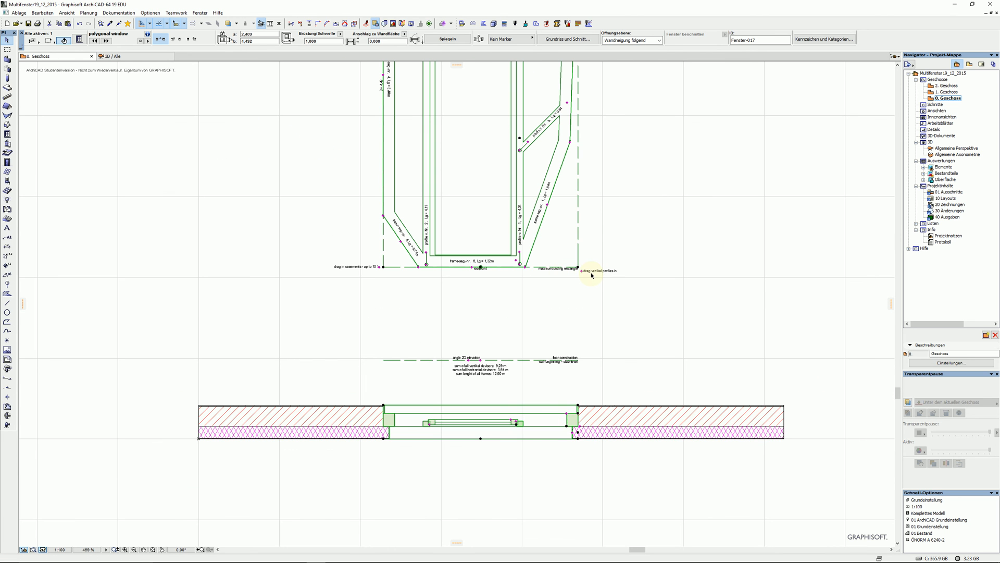
pyautogui.press('F5')
pyautogui.keyDown('shift'); pyautogui.moveTo(620, 303); pyautogui.dragTo(849, 295, button='middle'); pyautogui.keyUp('shift')
pyautogui.press('F2')
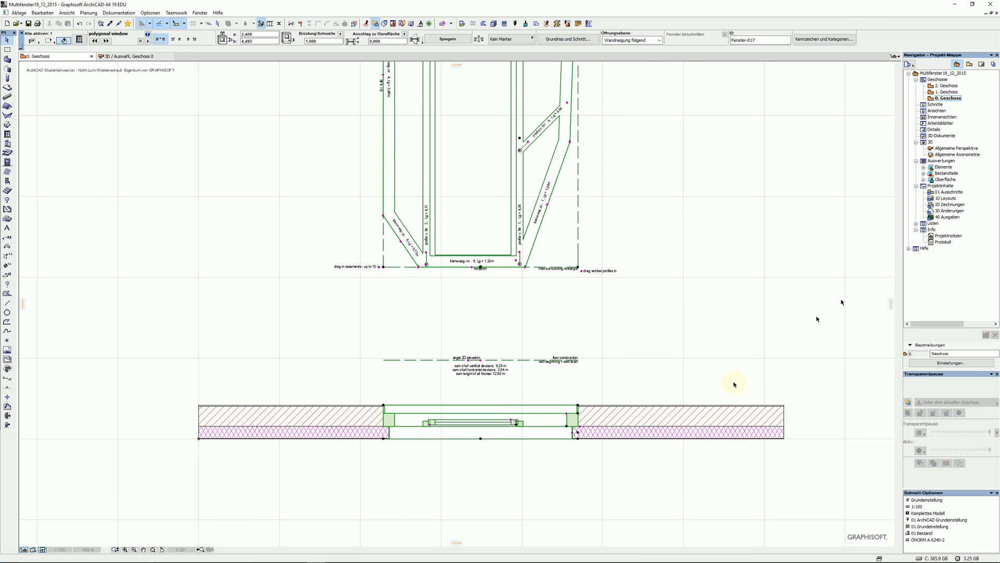
# Step: Stretch the frame's inner corner just past the wall's brick face, to about 0.078 wide and 0.265 thick, and check it in 3D
pyautogui.click(568, 415)
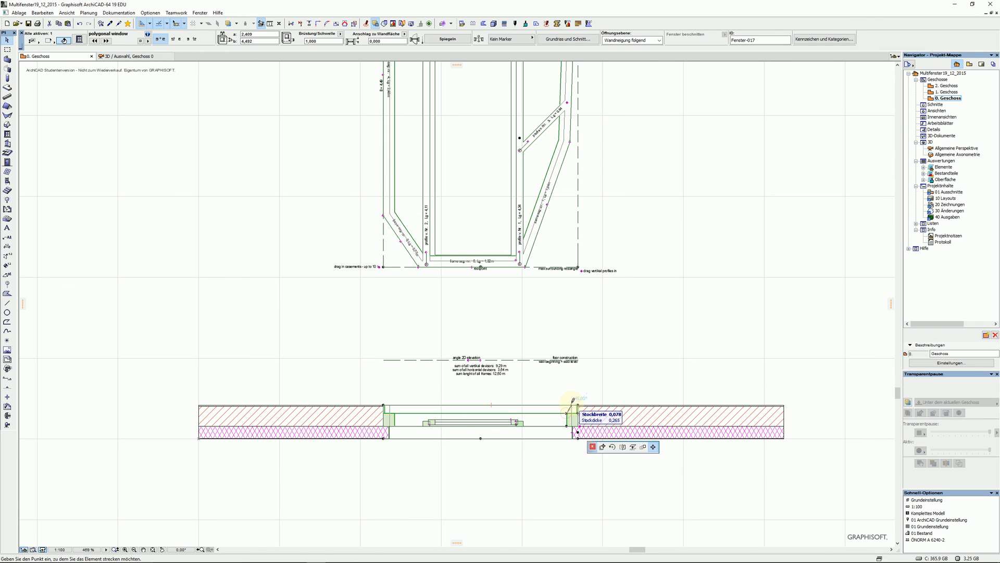
pyautogui.click(573, 400)
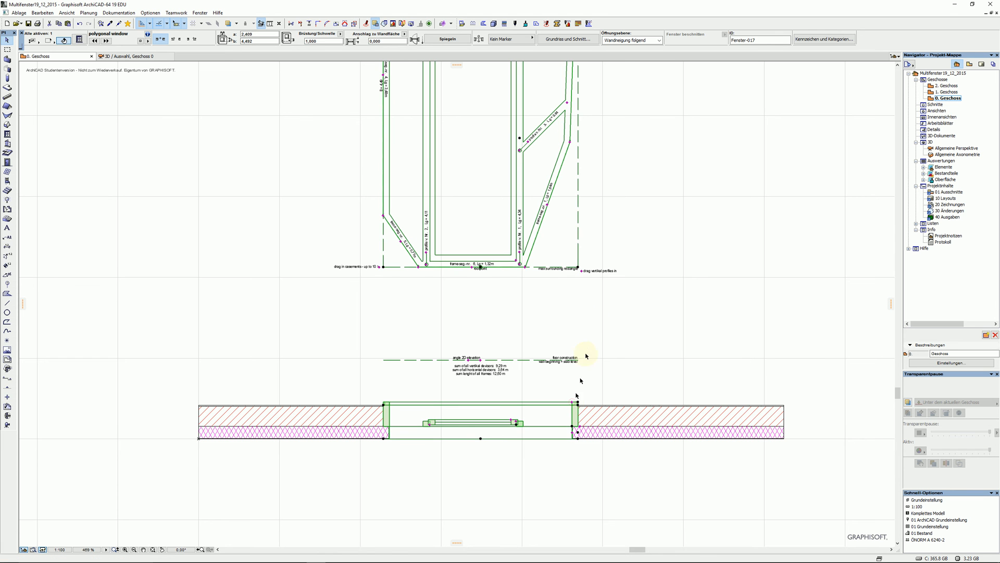
pyautogui.press('F3')
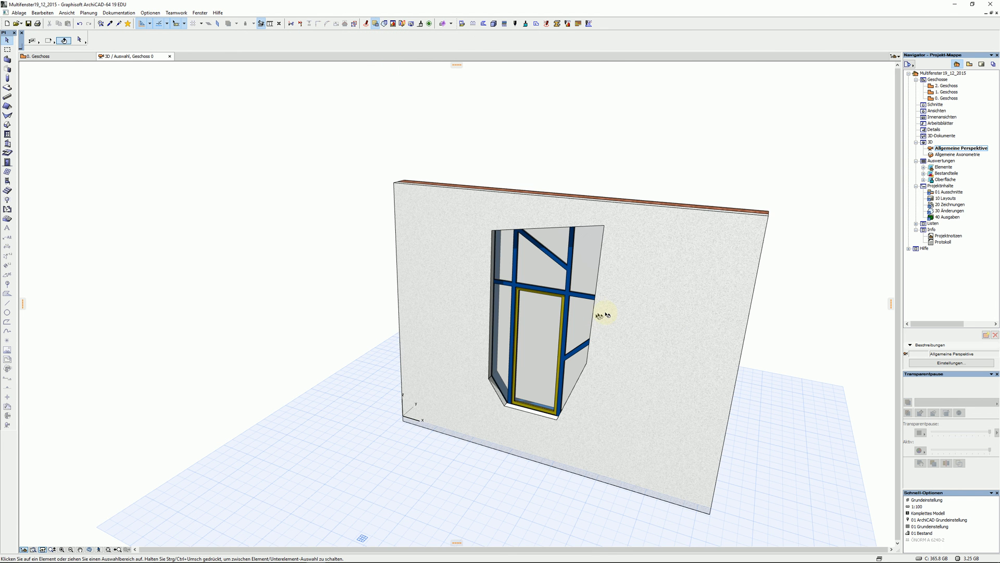
pyautogui.keyDown('shift'); pyautogui.moveTo(540, 373); pyautogui.dragTo(679, 313, button='middle'); pyautogui.keyUp('shift')
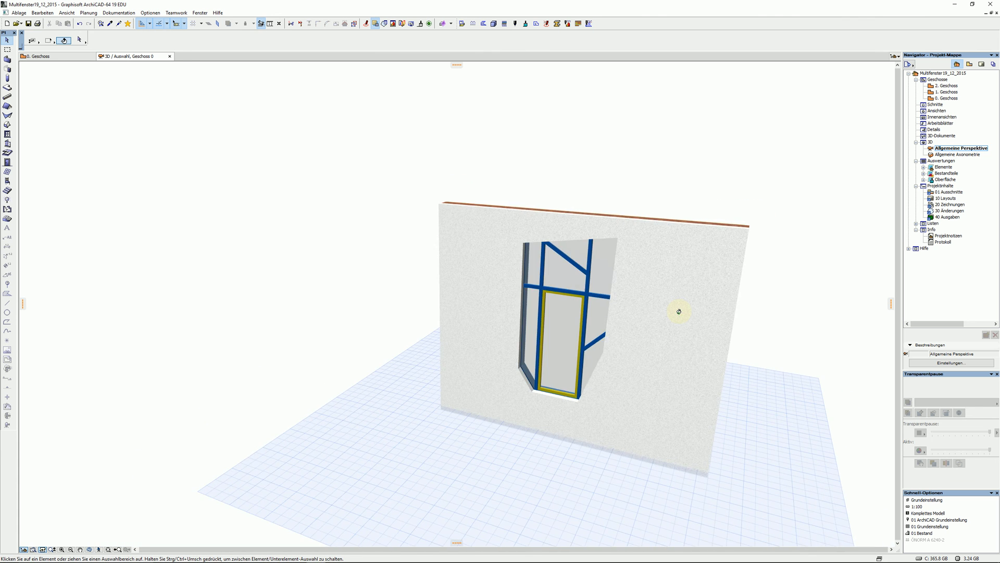
# Step: Reduce the frame's thickness in the floor plan to a slim section and set its width to about 0.1
pyautogui.press('F2')
pyautogui.click(436, 404)
pyautogui.scroll(5, 575, 399)
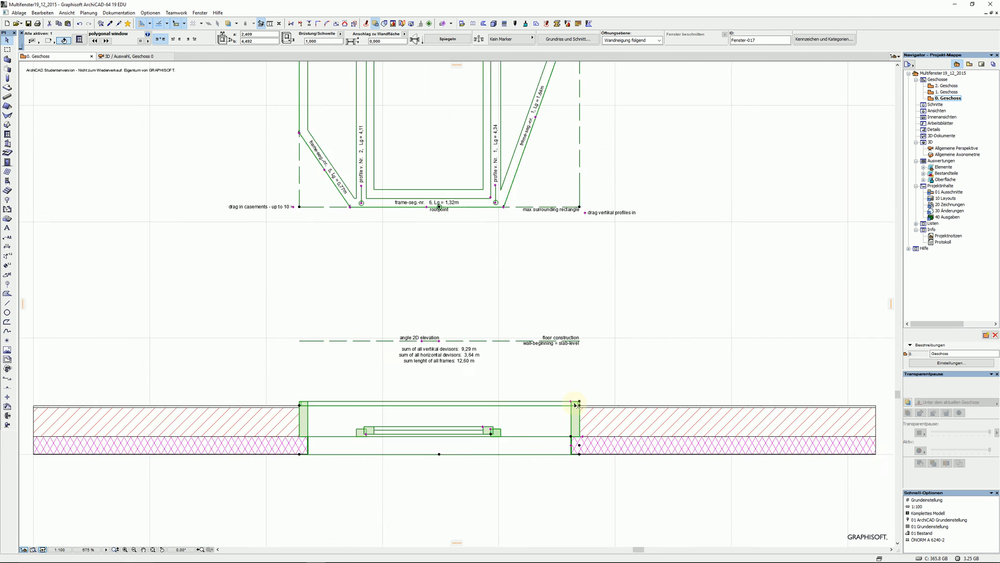
pyautogui.click(568, 401)
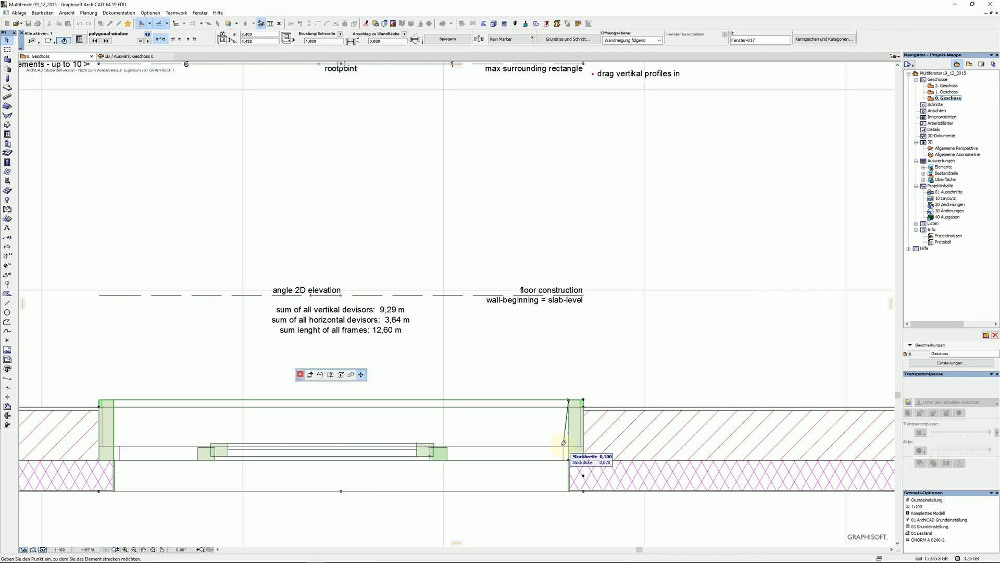
pyautogui.click(562, 446)
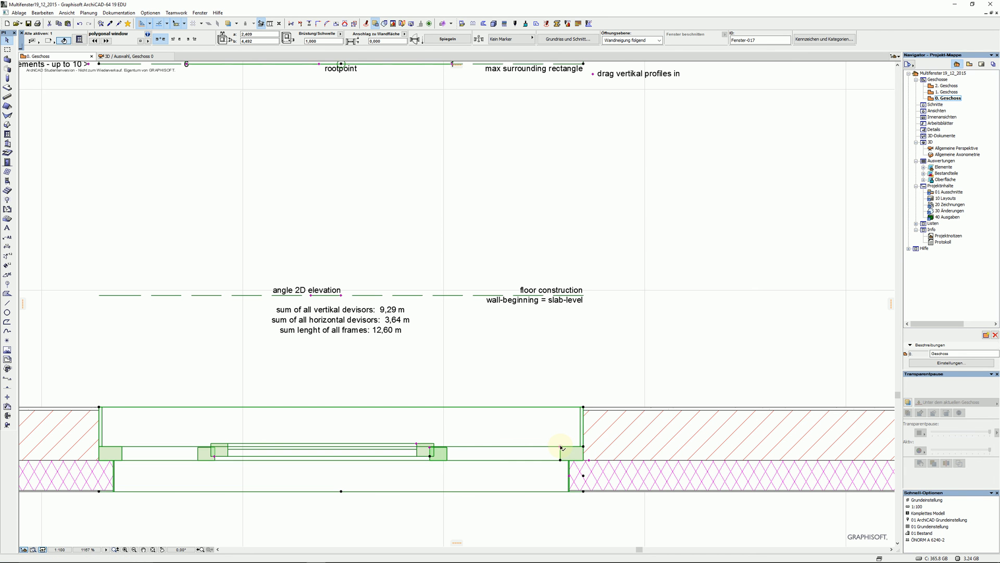
pyautogui.click(562, 448)
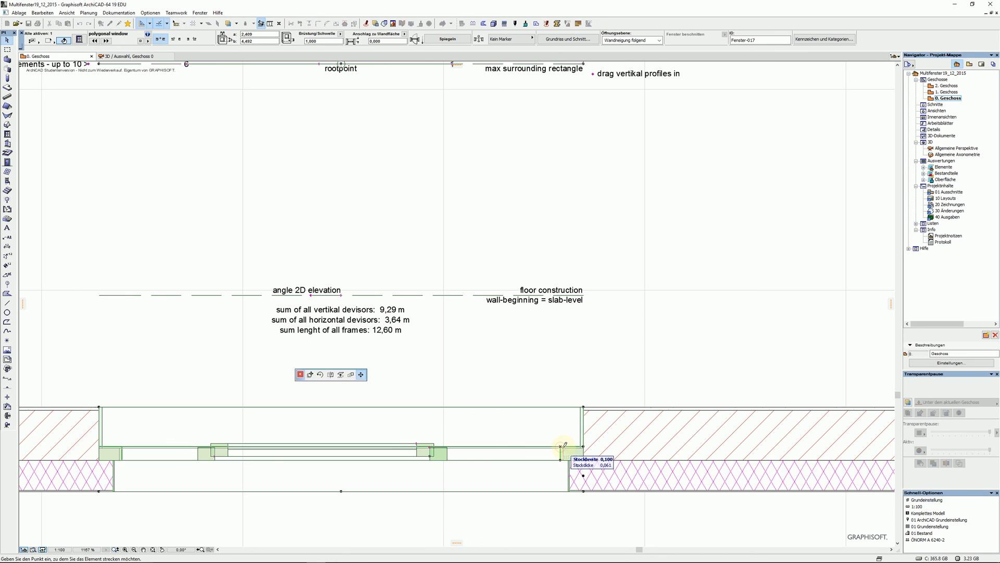
pyautogui.click(566, 447)
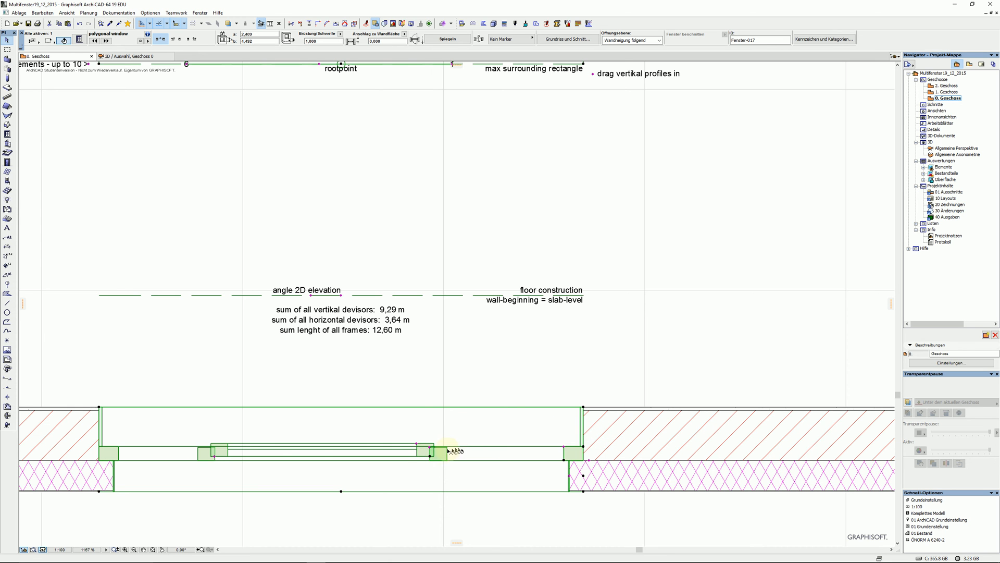
# Step: Stretch the vertical profiles to about 0.185 deep in plan and shorten them back to roughly the frame's depth
pyautogui.click(430, 447)
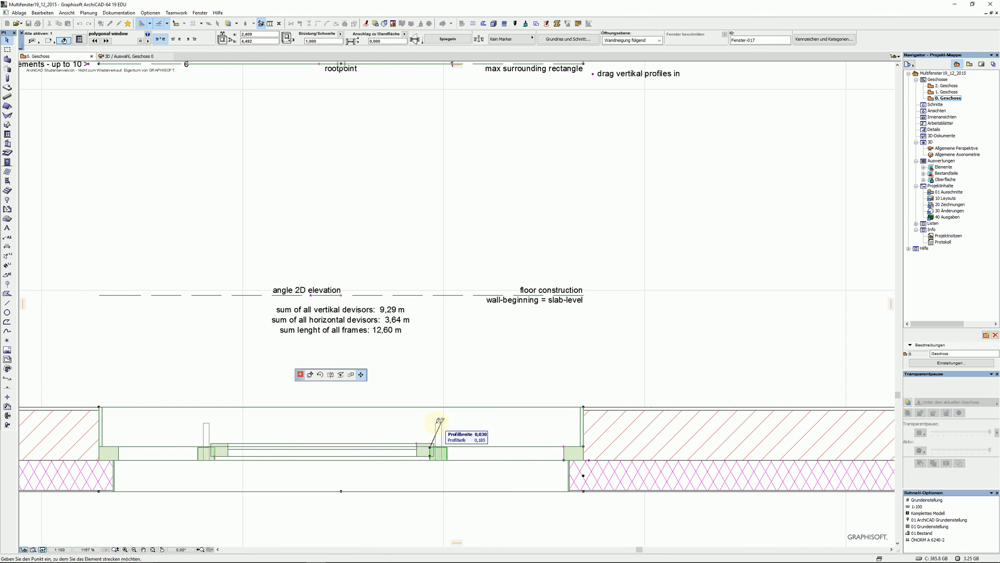
pyautogui.click(432, 423)
pyautogui.scroll(-5, 433, 423)
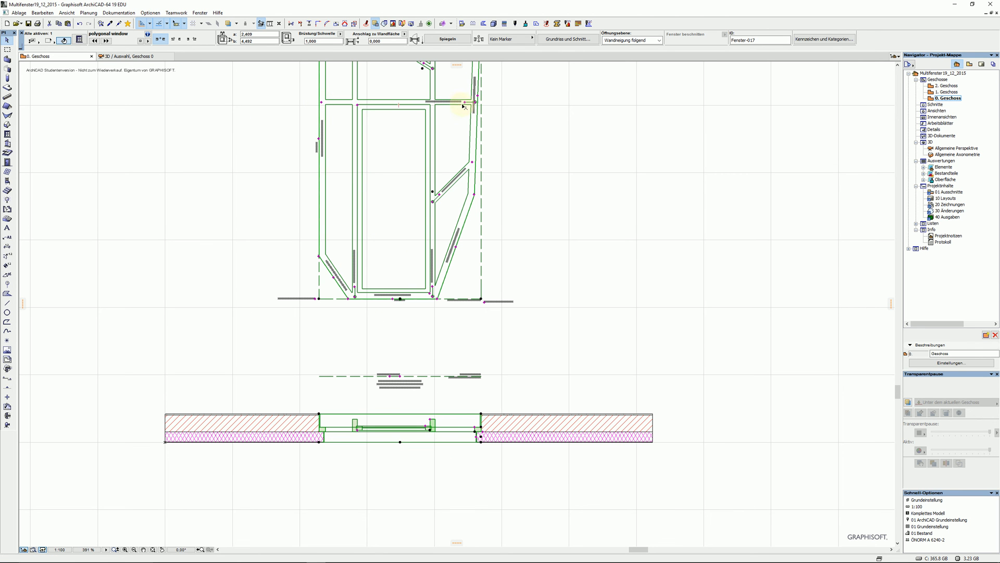
pyautogui.click(431, 422)
pyautogui.click(429, 425)
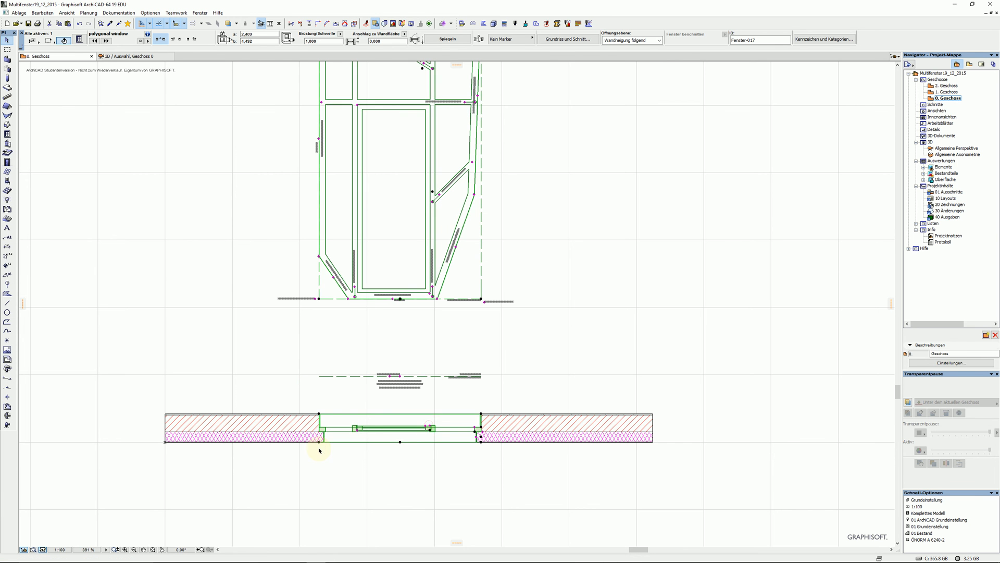
# Step: Thicken the casement's frame in plan and reduce it again to about 0.085 thick and 0.094 wide
pyautogui.scroll(4, 358, 426)
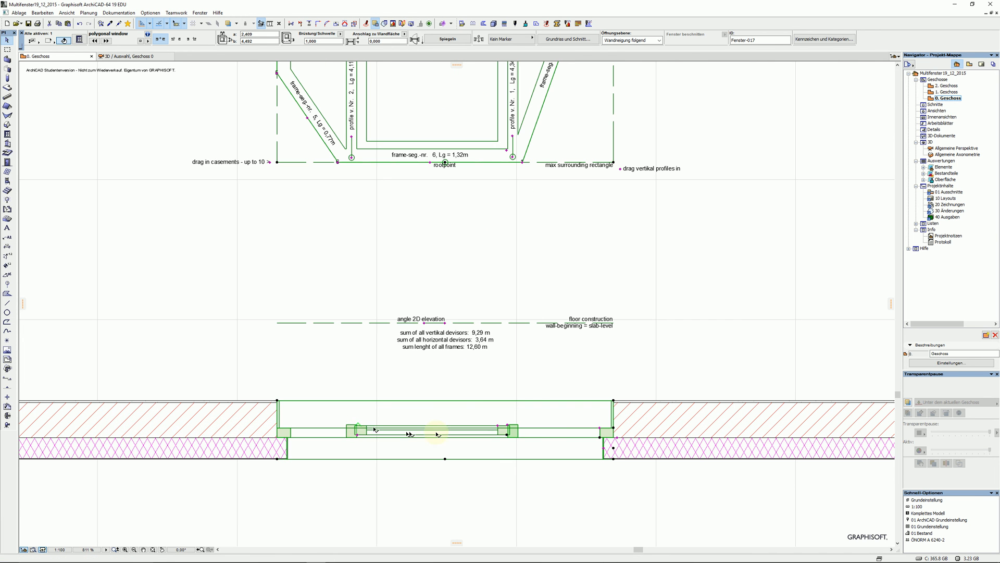
pyautogui.click(499, 427)
pyautogui.click(498, 413)
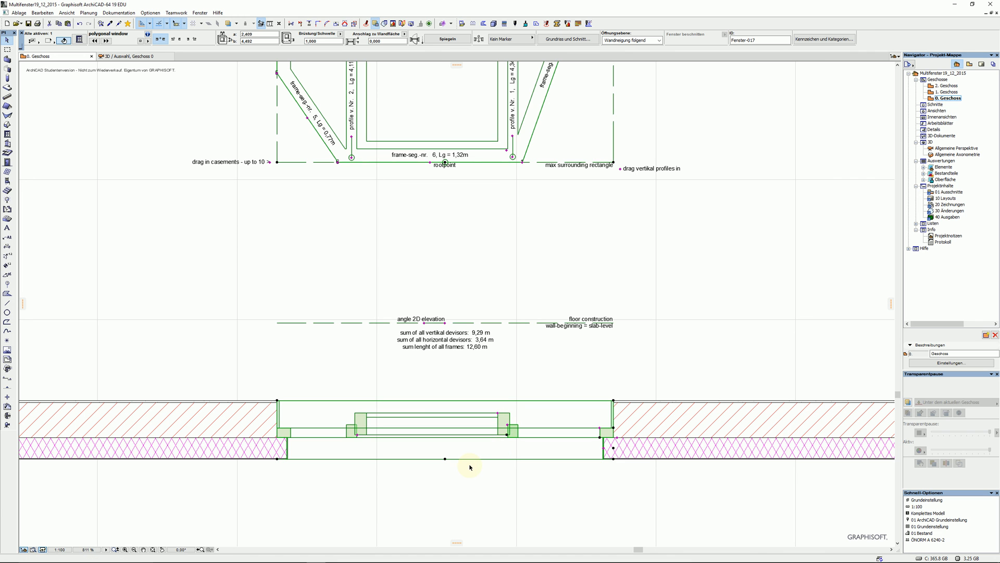
pyautogui.click(499, 413)
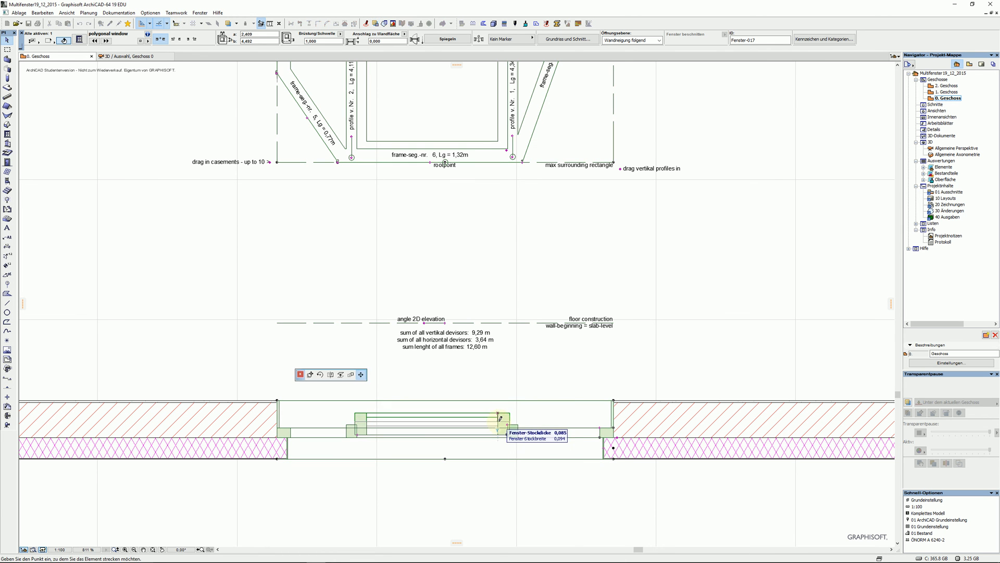
pyautogui.click(499, 421)
pyautogui.scroll(-3, 496, 381)
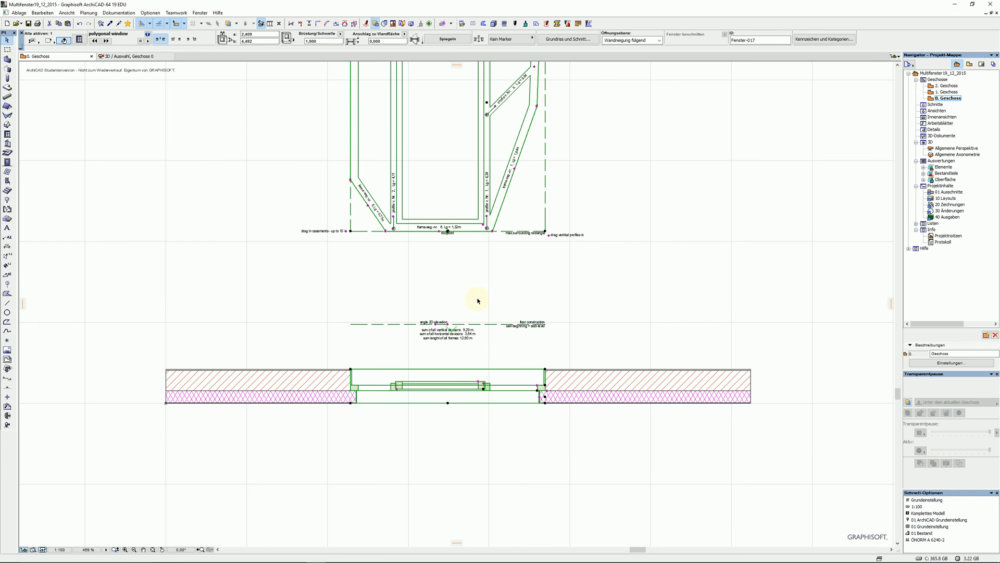
# Step: Move the casement out of the middle pane and back into that pane's lower right corner
pyautogui.click(484, 227)
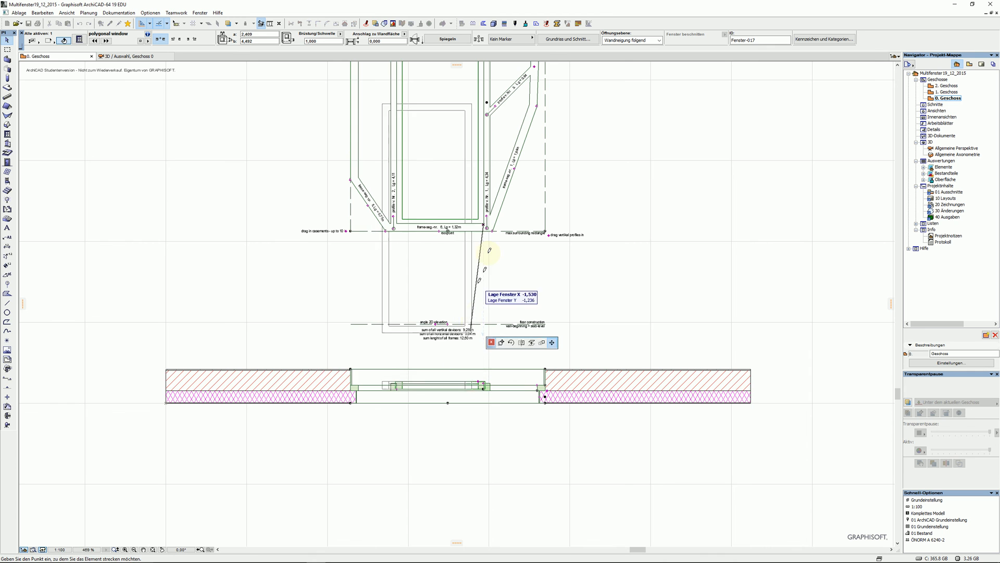
pyautogui.click(479, 224)
pyautogui.scroll(-3, 504, 286)
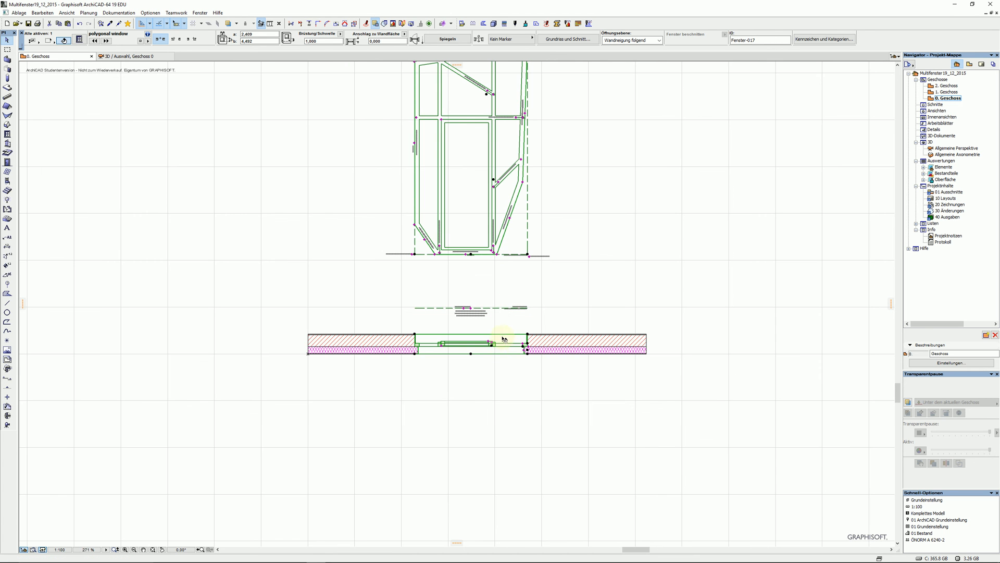
pyautogui.scroll(-3, 487, 362)
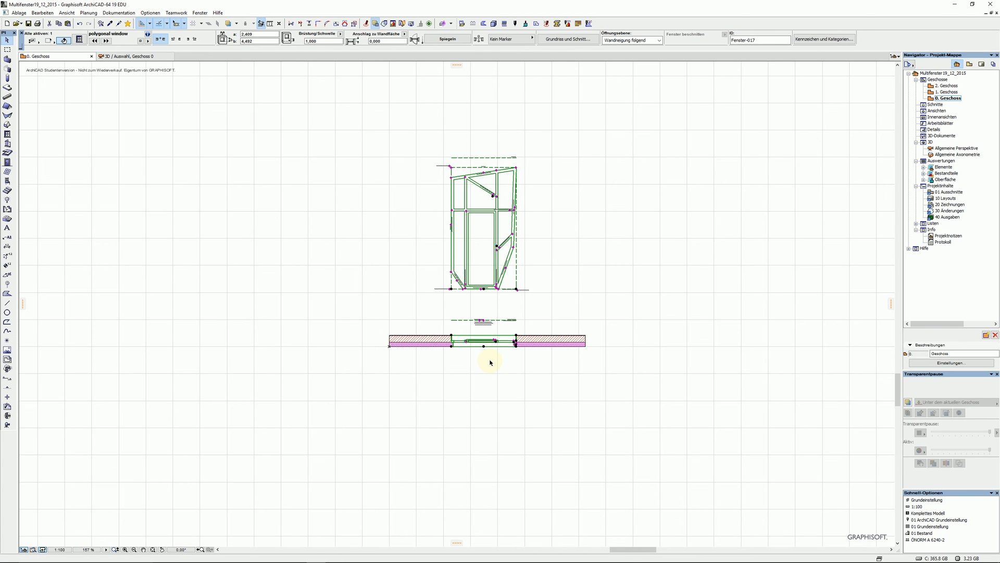
pyautogui.scroll(5, 499, 322)
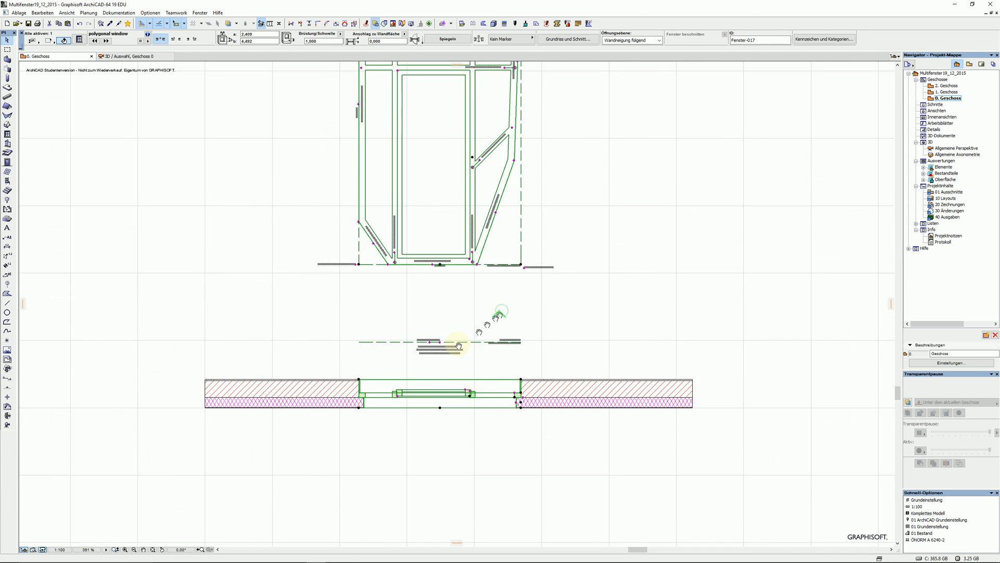